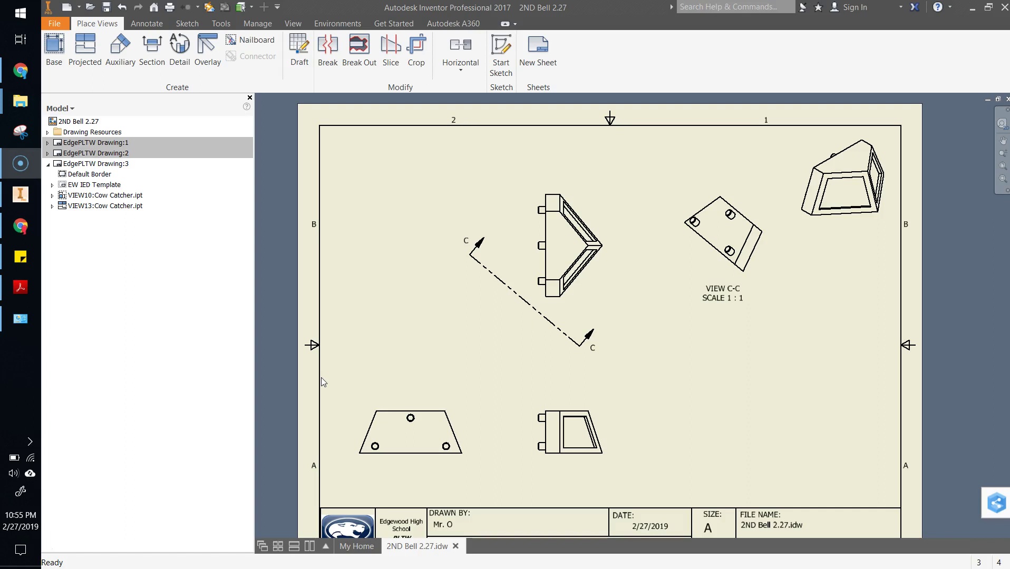
Delete all existing Cow Catcher views, including auxiliary view C, from the third drawing sheet.
{"action": "left_click", "coordinate": [377, 336]}
{"action": "mouse_move", "coordinate": [314, 116]}
{"action": "left_mouse_down"}
{"action": "mouse_move", "coordinate": [798, 230]}
{"action": "mouse_move", "coordinate": [908, 433]}
{"action": "mouse_move", "coordinate": [903, 506]}
{"action": "left_mouse_up"}
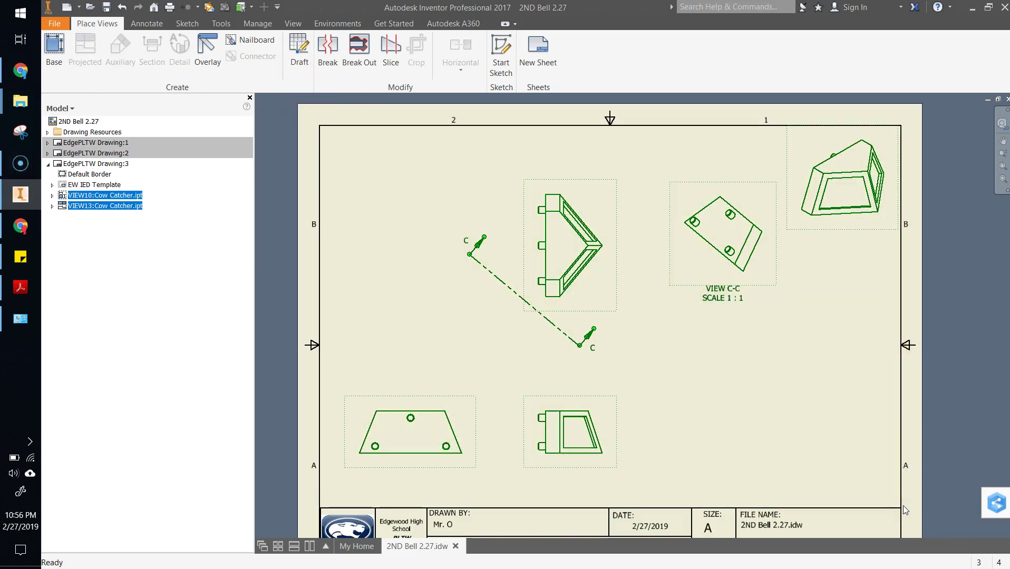
{"action": "key", "text": "Delete"}
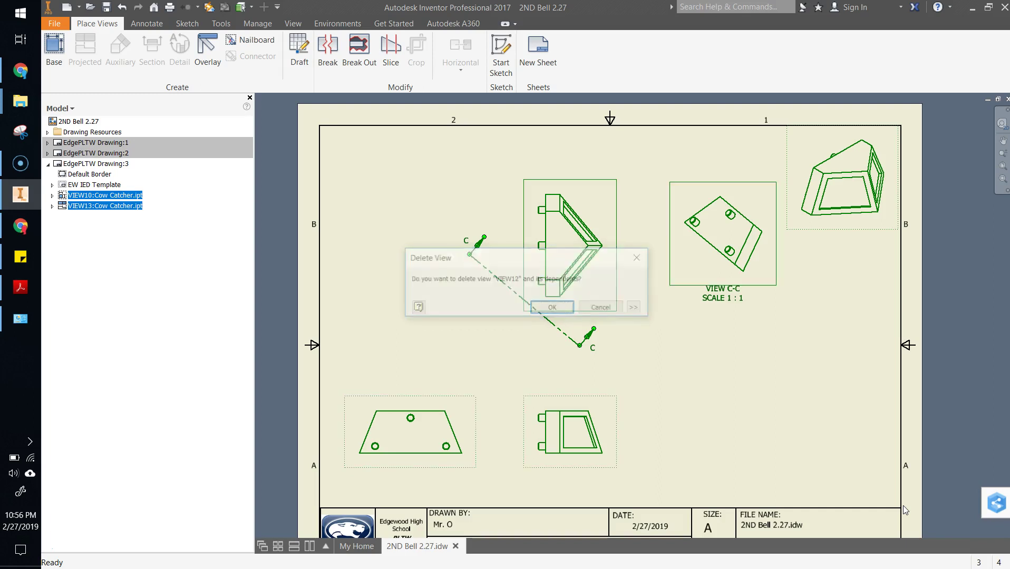
{"action": "key", "text": "Return"}
{"action": "key", "text": "Return"}
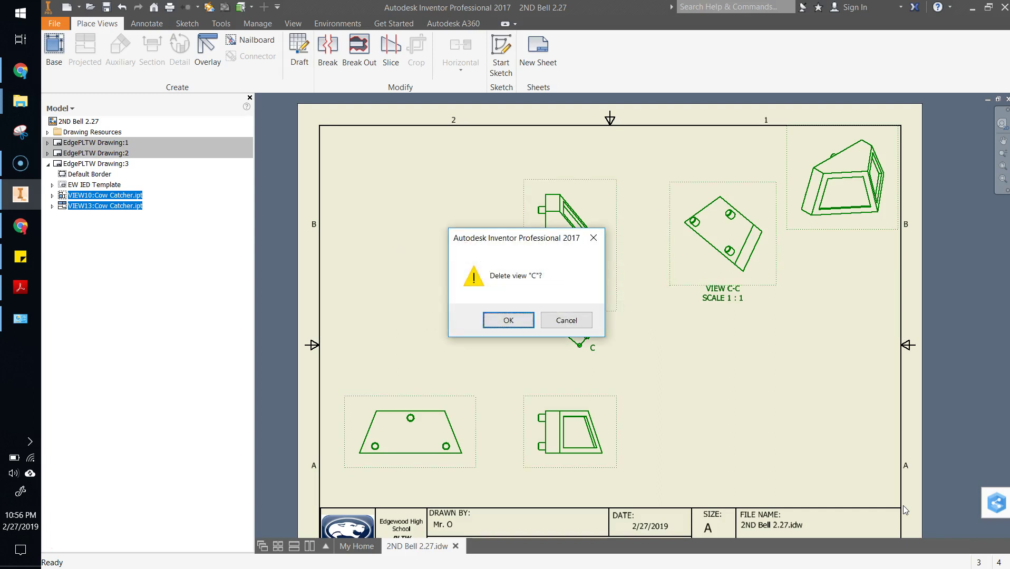
{"action": "key", "text": "Return"}
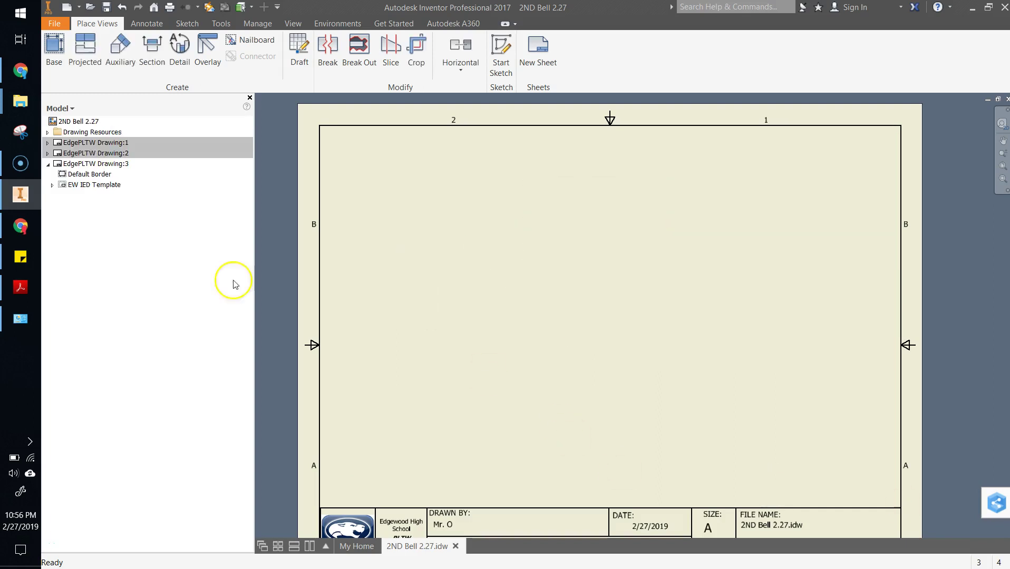
Start a base view of the Cow Catcher part from the 1Butler Tech > 01.1-IED > Inventor Files > Train folder.
{"action": "left_click", "coordinate": [54, 48]}
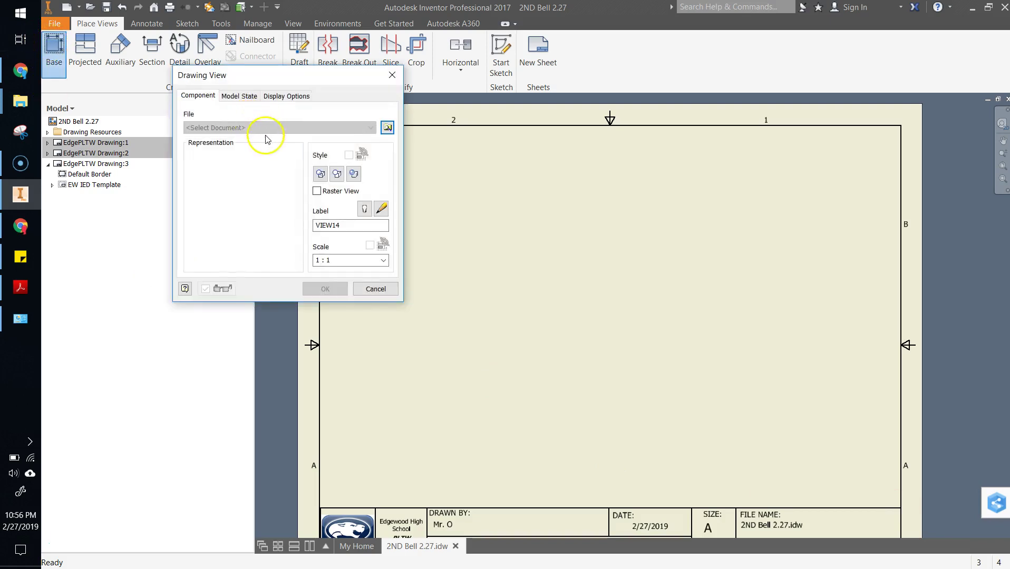
{"action": "left_click", "coordinate": [388, 128]}
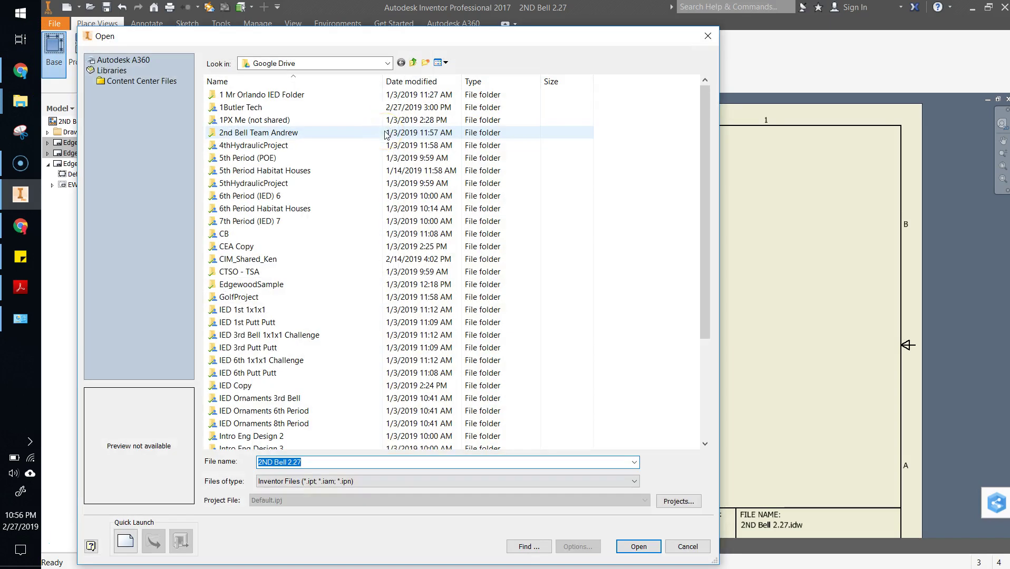
{"action": "double_click", "coordinate": [245, 107]}
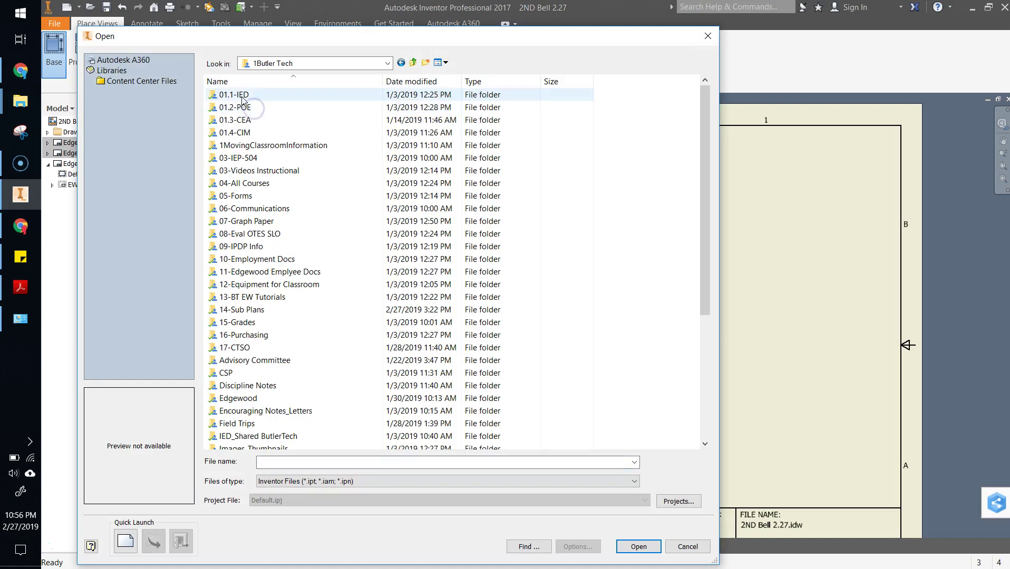
{"action": "double_click", "coordinate": [241, 96]}
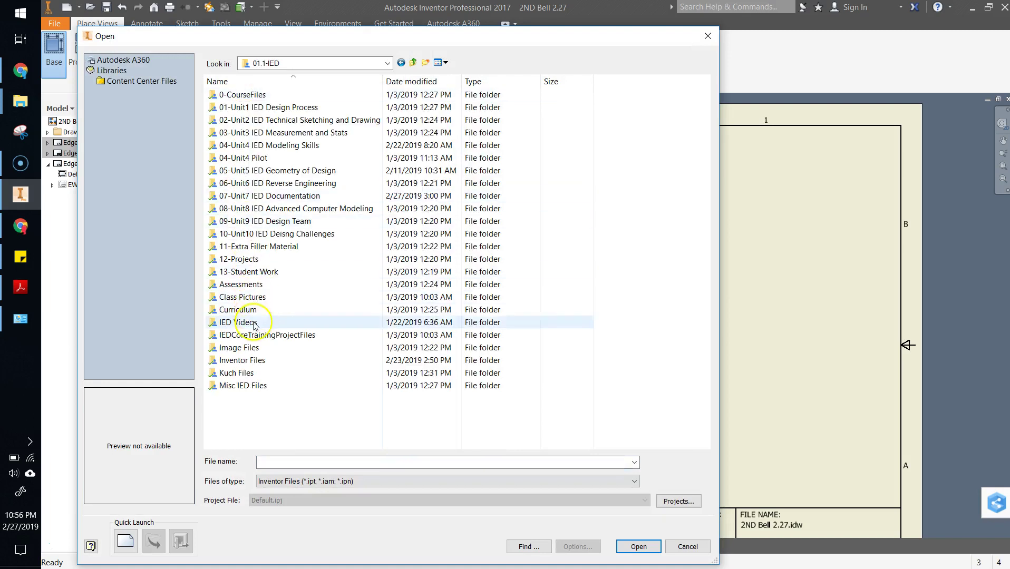
{"action": "double_click", "coordinate": [242, 360]}
{"action": "scroll", "coordinate": [251, 363], "scroll_direction": "down", "scroll_amount": 10}
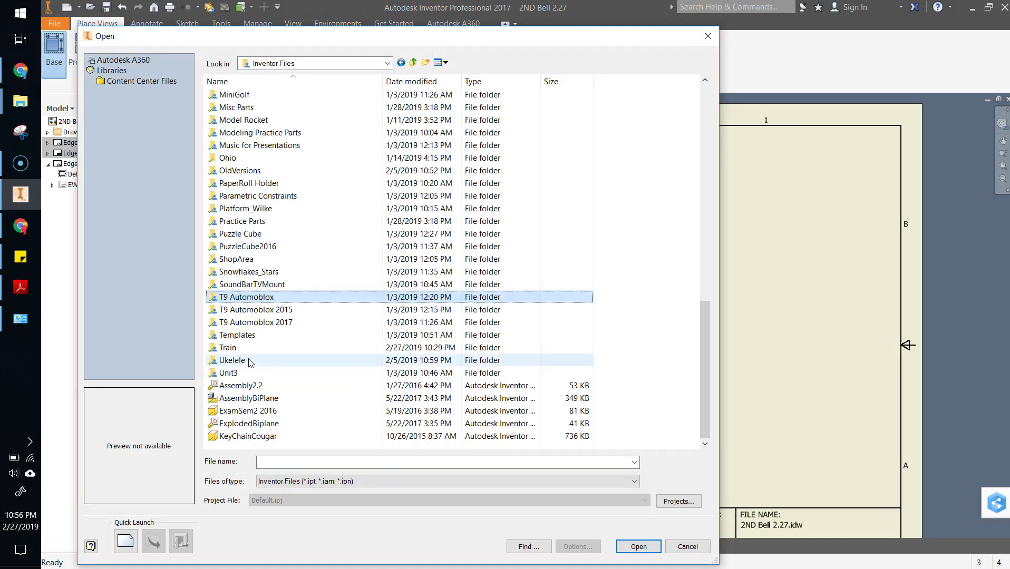
{"action": "double_click", "coordinate": [232, 348]}
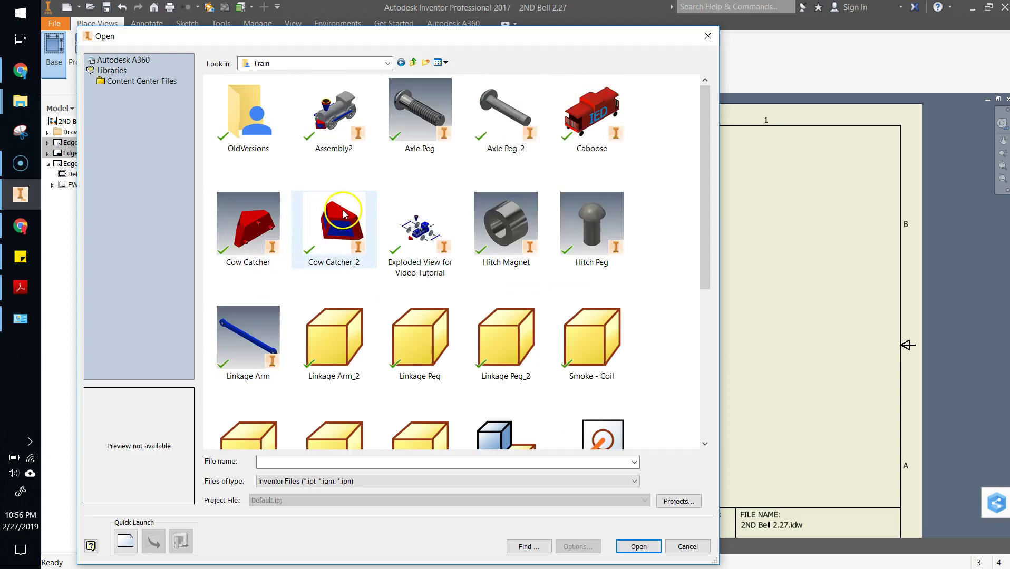
{"action": "left_click", "coordinate": [262, 224]}
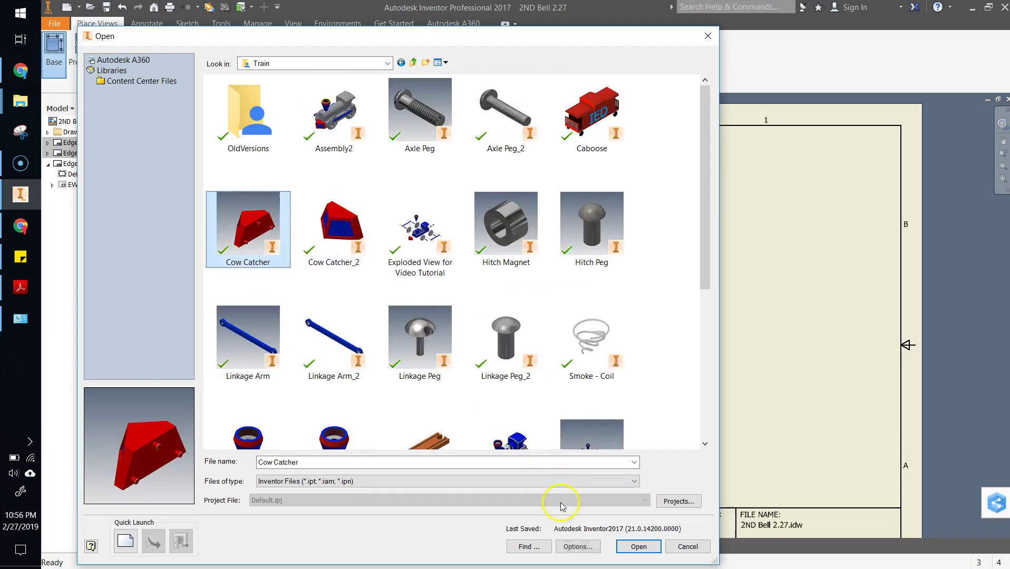
{"action": "left_click", "coordinate": [635, 546]}
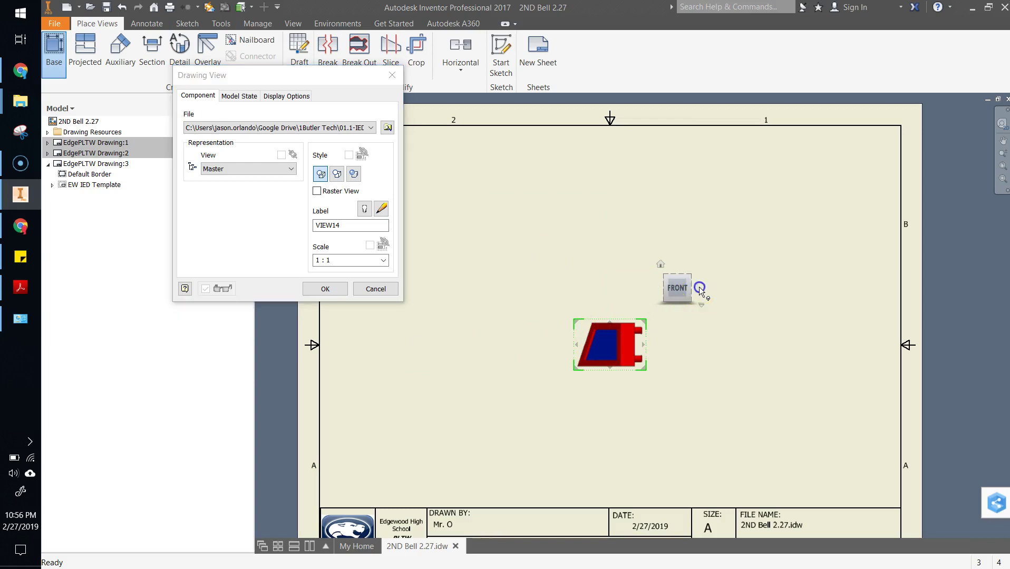
Orient the base view to BACK and position it in the lower middle of the sheet, above the title block.
{"action": "left_click", "coordinate": [698, 288]}
{"action": "left_click", "coordinate": [699, 288]}
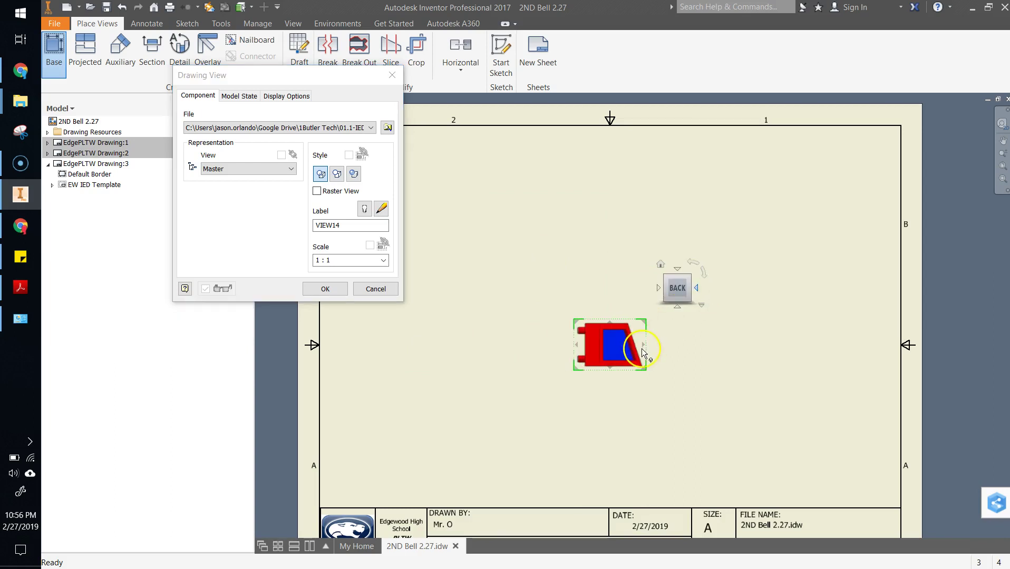
{"action": "left_click_drag", "start_coordinate": [615, 352], "coordinate": [557, 425]}
{"action": "left_click", "coordinate": [556, 426]}
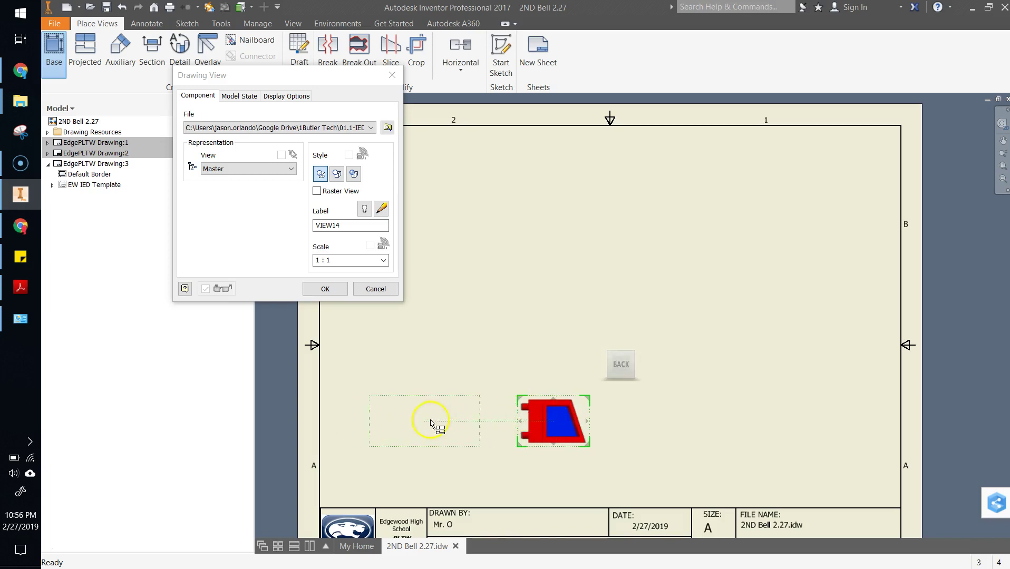
Project a view to the left of the base view, one above it, and an isometric view in the sheet's upper-right corner.
{"action": "left_click", "coordinate": [410, 422]}
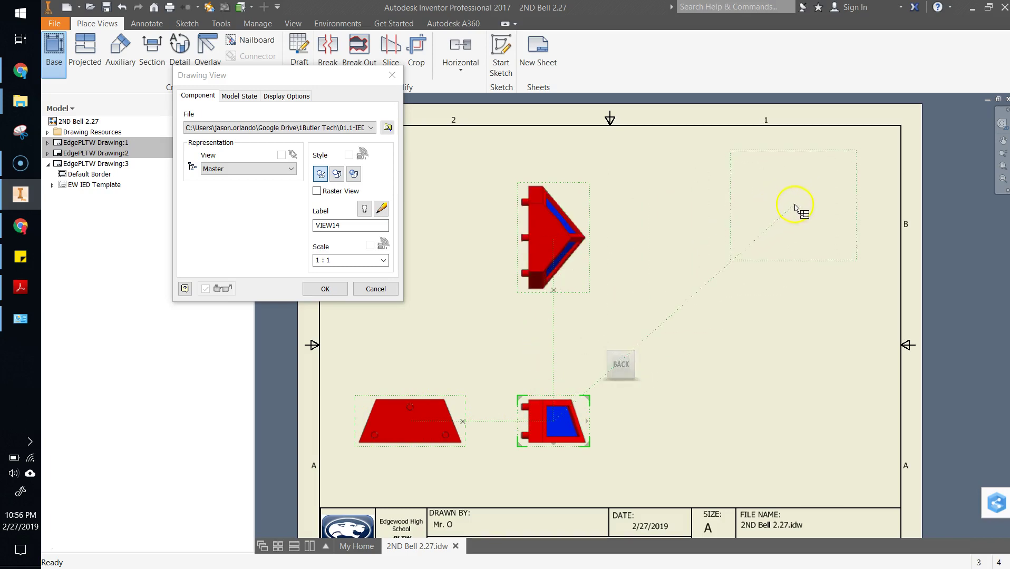
{"action": "left_click", "coordinate": [830, 191]}
{"action": "left_click", "coordinate": [326, 290]}
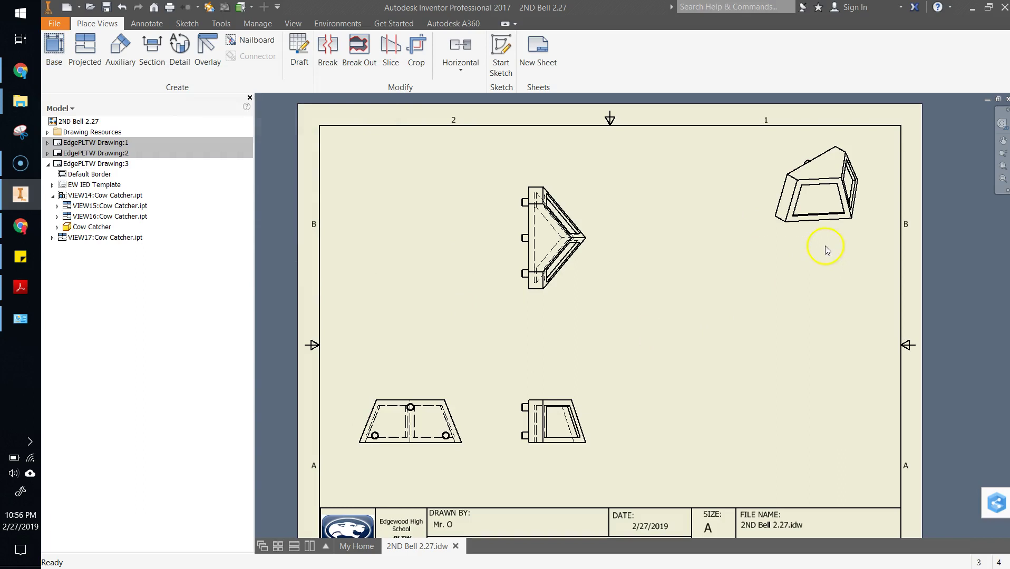
Set the isometric view to shaded style and show its label with the text "Cow Catcher".
{"action": "right_click", "coordinate": [828, 241]}
{"action": "left_click", "coordinate": [828, 275]}
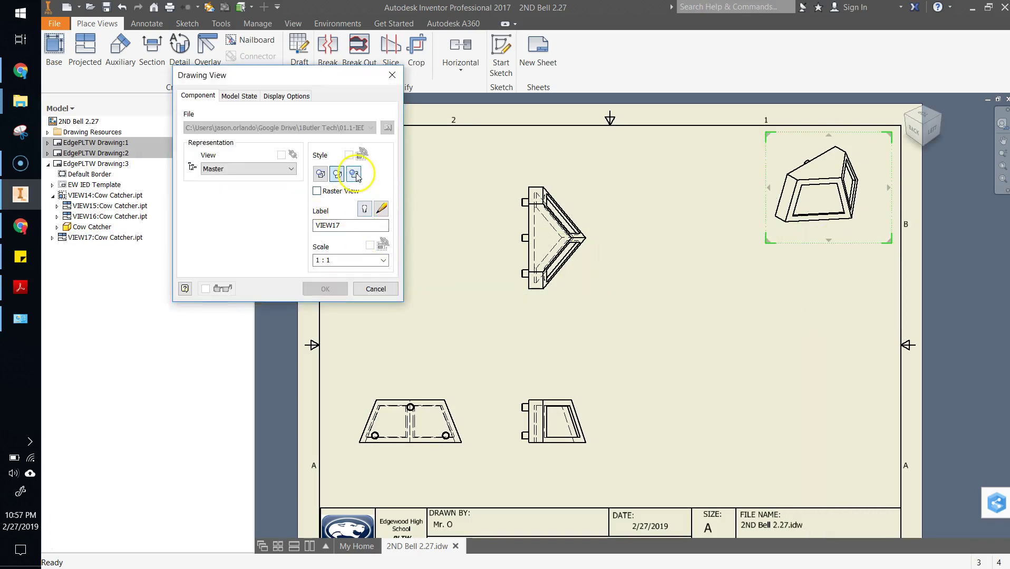
{"action": "left_click", "coordinate": [354, 175]}
{"action": "left_click", "coordinate": [365, 209]}
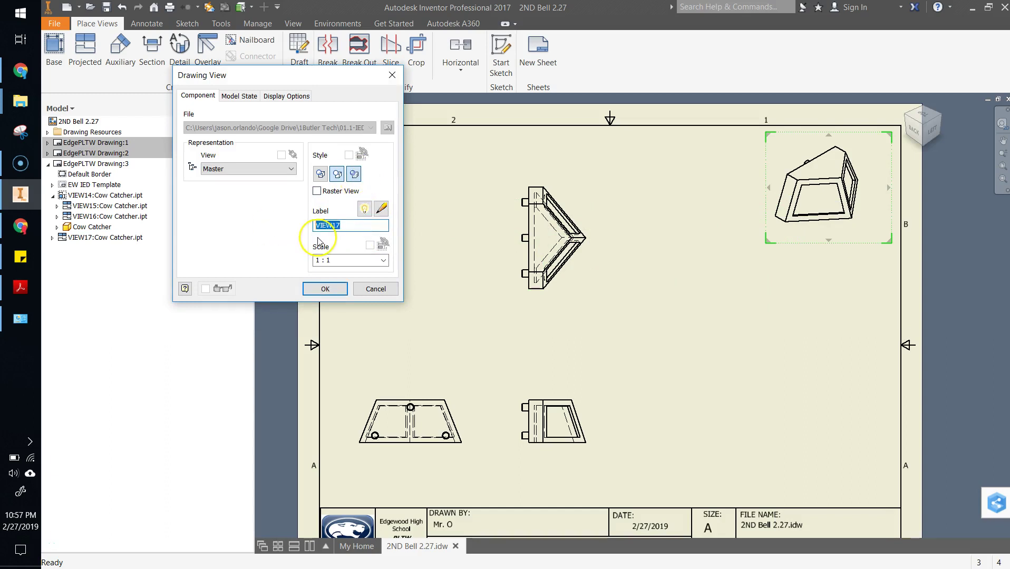
{"action": "type", "text": "Cow Catcher"}
{"action": "left_click", "coordinate": [325, 260]}
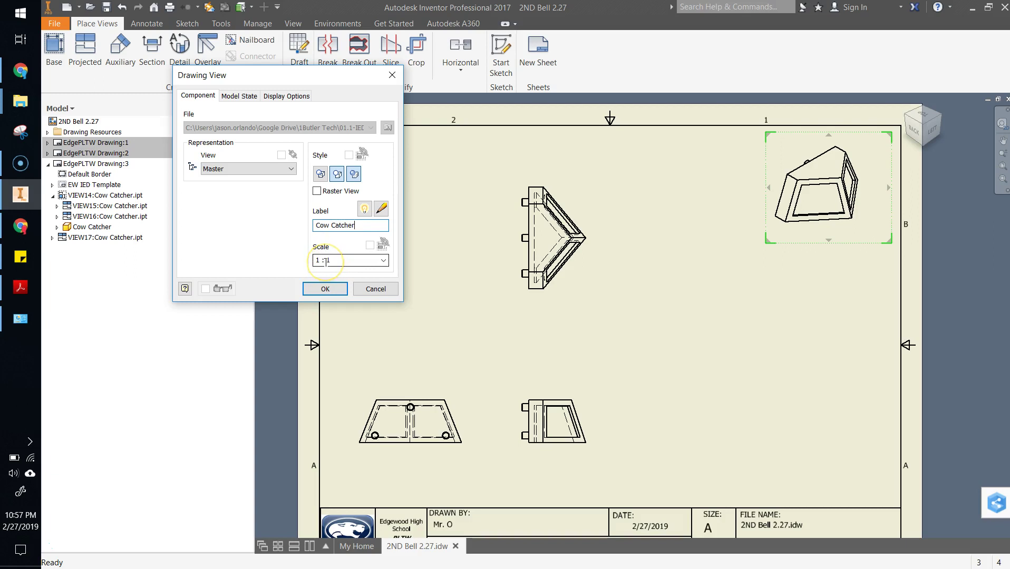
{"action": "left_click", "coordinate": [325, 289]}
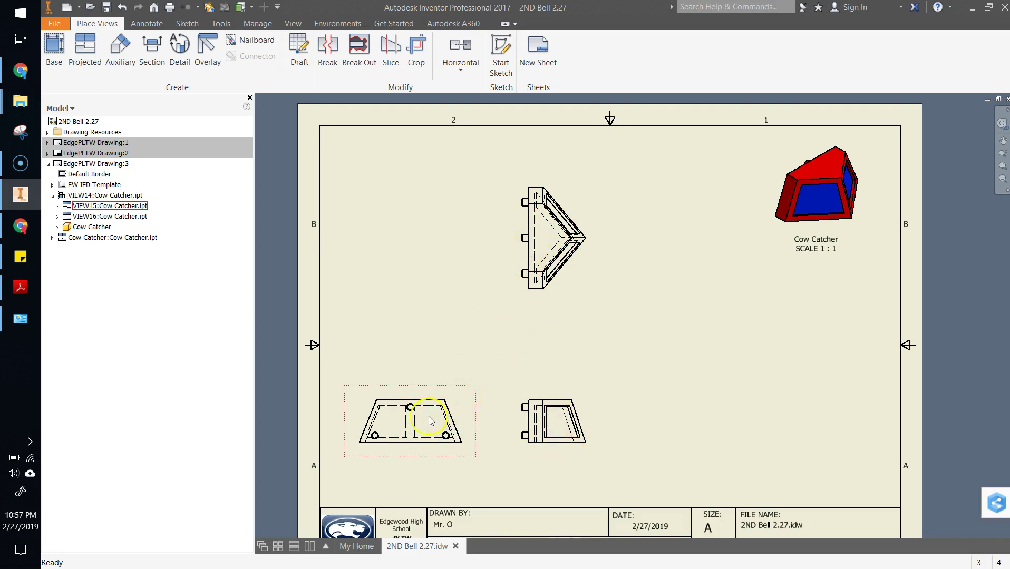
Set the base view's style to hidden lines removed.
{"action": "right_click", "coordinate": [563, 387]}
{"action": "left_click", "coordinate": [561, 420]}
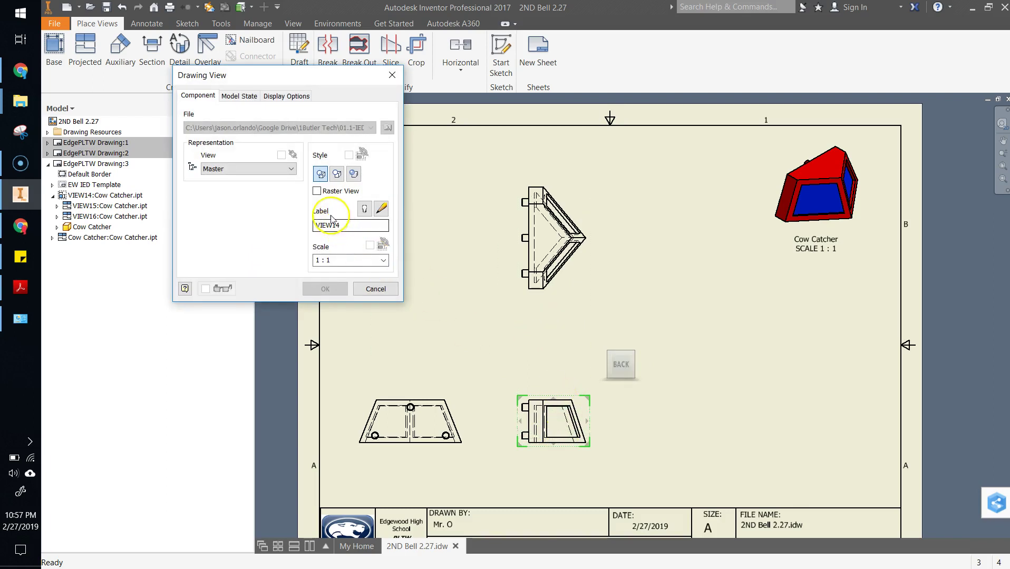
{"action": "left_click", "coordinate": [337, 175]}
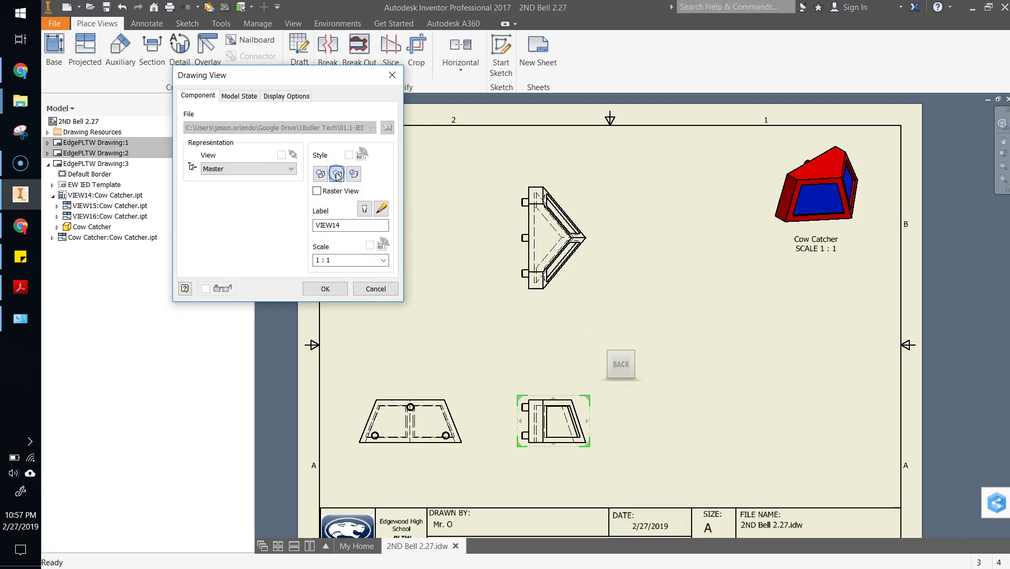
{"action": "left_click", "coordinate": [339, 289]}
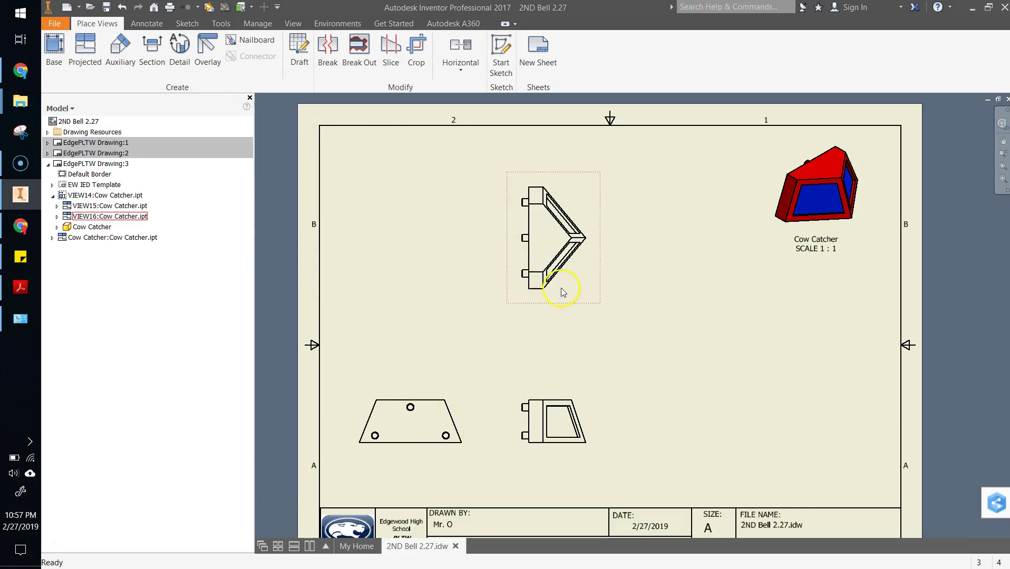
Examine the slanted edges around the lower recess in the top view of the Cow Catcher.
{"action": "left_click", "coordinate": [562, 266]}
{"action": "scroll", "coordinate": [564, 261], "scroll_direction": "up", "scroll_amount": 5}
{"action": "left_click", "coordinate": [582, 236]}
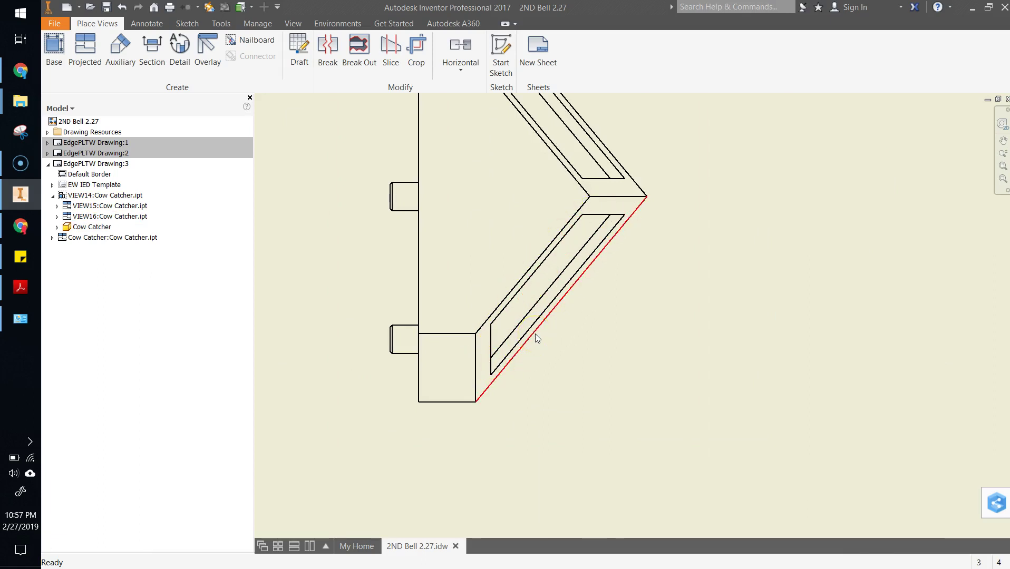
{"action": "scroll", "coordinate": [535, 334], "scroll_direction": "down", "scroll_amount": 2}
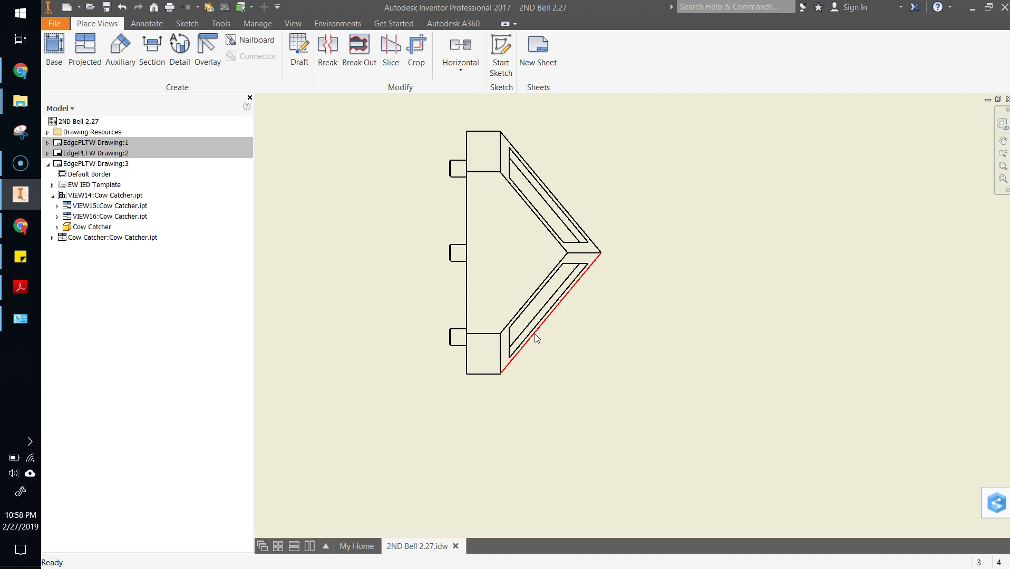
{"action": "left_click", "coordinate": [511, 319]}
{"action": "scroll", "coordinate": [493, 277], "scroll_direction": "up", "scroll_amount": 3}
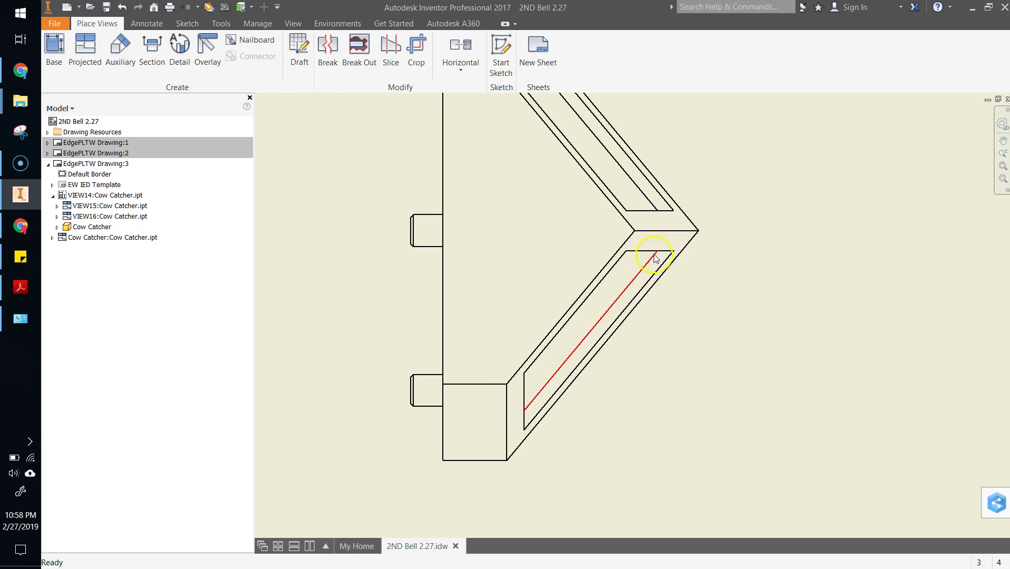
{"action": "scroll", "coordinate": [655, 258], "scroll_direction": "up", "scroll_amount": 5}
Create an auxiliary view from the top view, projected off its lower slanted edge and placed diagonally below and left of it.
{"action": "left_click", "coordinate": [131, 69]}
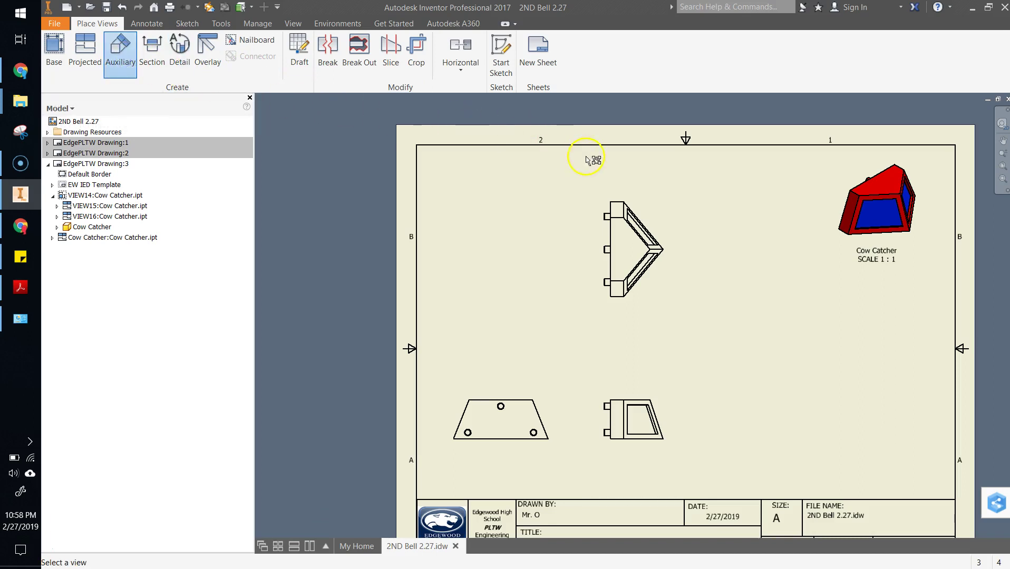
{"action": "left_click", "coordinate": [627, 193]}
{"action": "scroll", "coordinate": [653, 266], "scroll_direction": "down", "scroll_amount": 5}
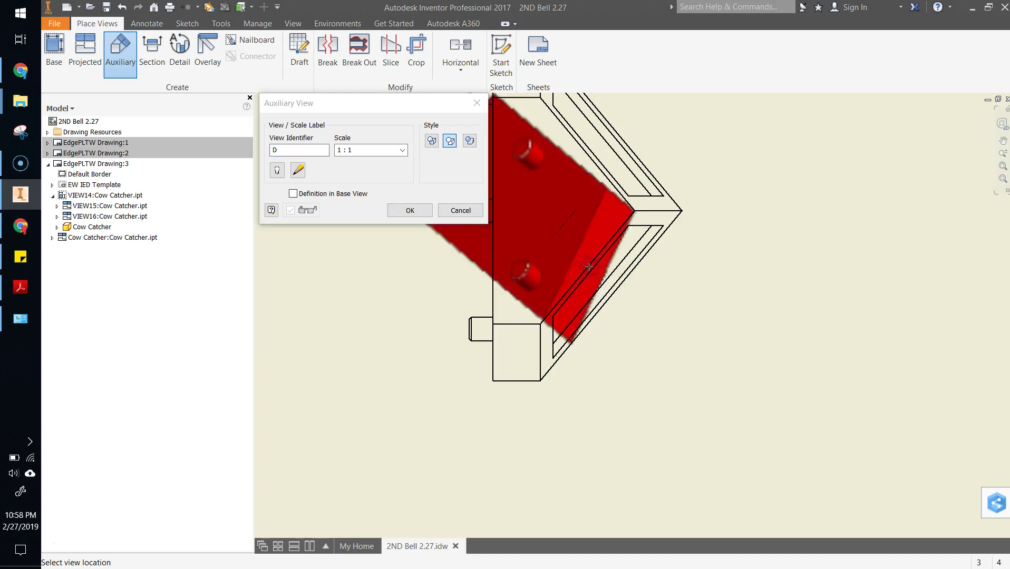
{"action": "scroll", "coordinate": [589, 267], "scroll_direction": "up", "scroll_amount": 4}
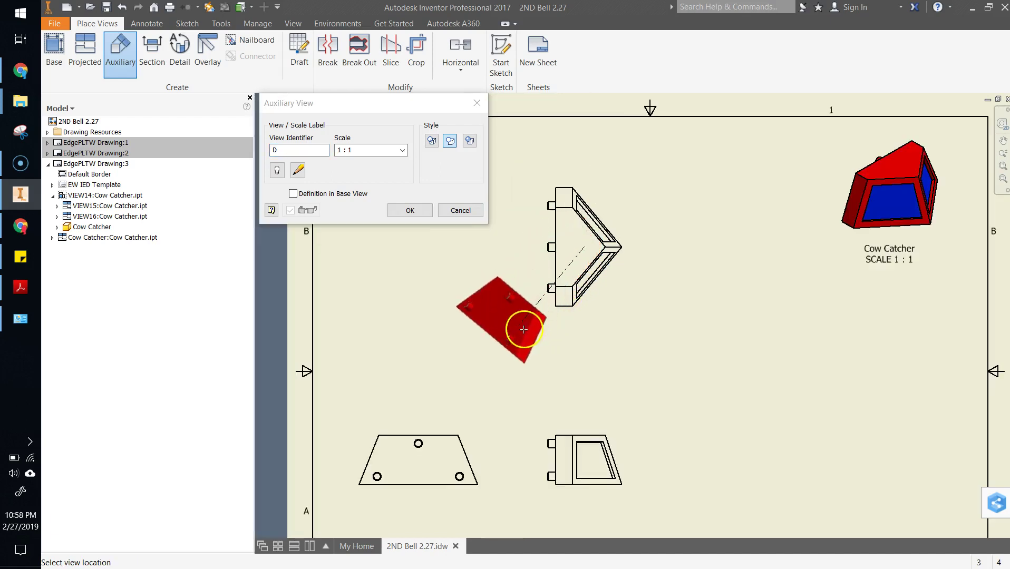
{"action": "left_click", "coordinate": [503, 351]}
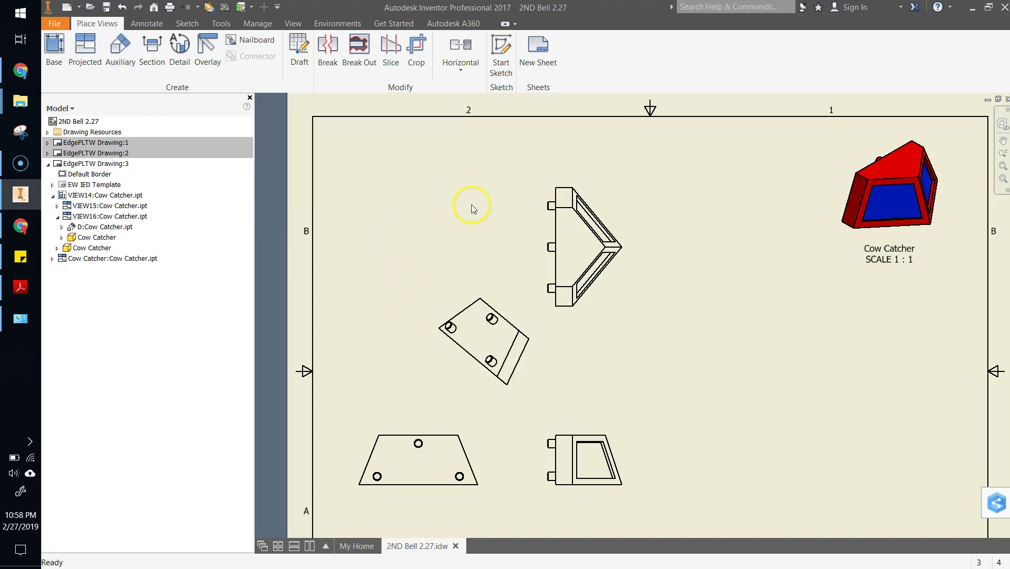
{"action": "right_click", "coordinate": [463, 287]}
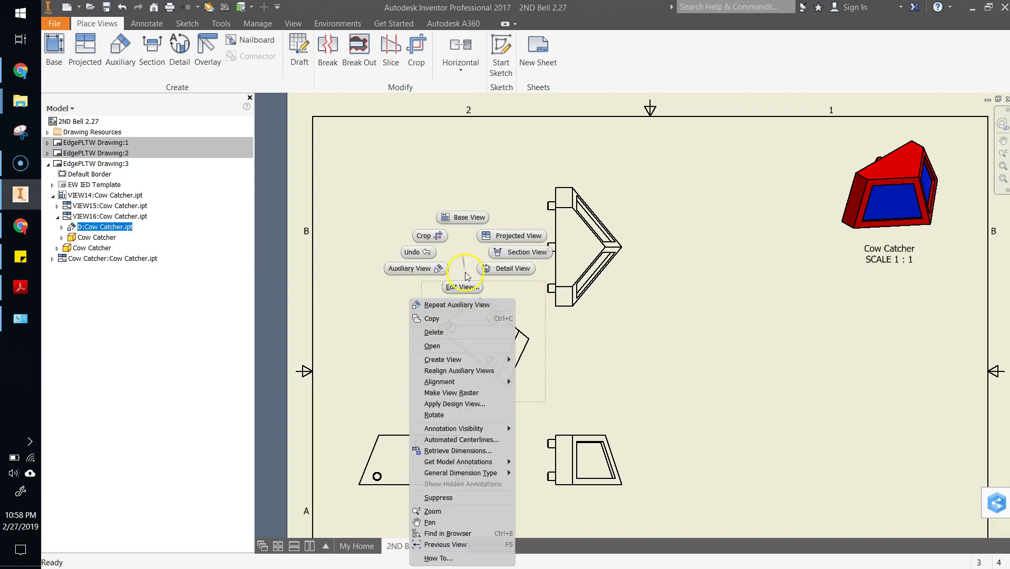
{"action": "left_click", "coordinate": [471, 252]}
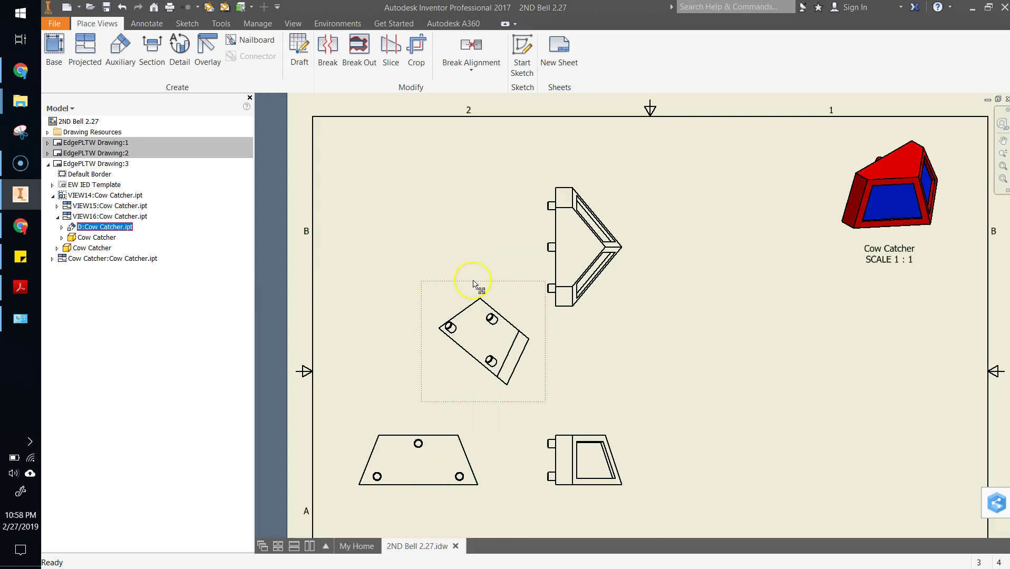
{"action": "left_click", "coordinate": [472, 275]}
{"action": "left_click", "coordinate": [467, 256]}
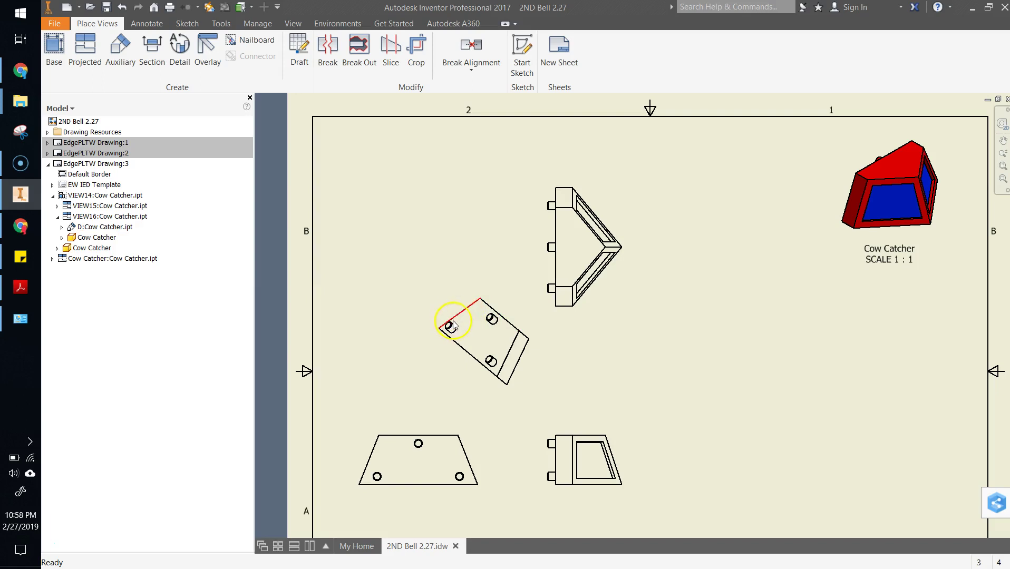
Show the auxiliary view's label, turn off Align to Base, and enable Definition in Base View.
{"action": "right_click", "coordinate": [483, 286]}
{"action": "left_click", "coordinate": [481, 290]}
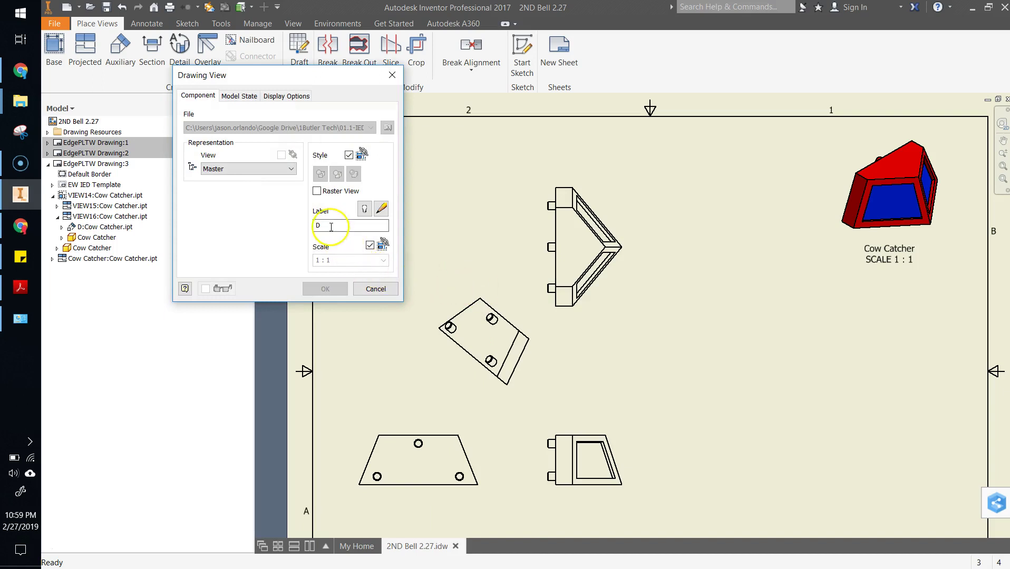
{"action": "left_click", "coordinate": [364, 211]}
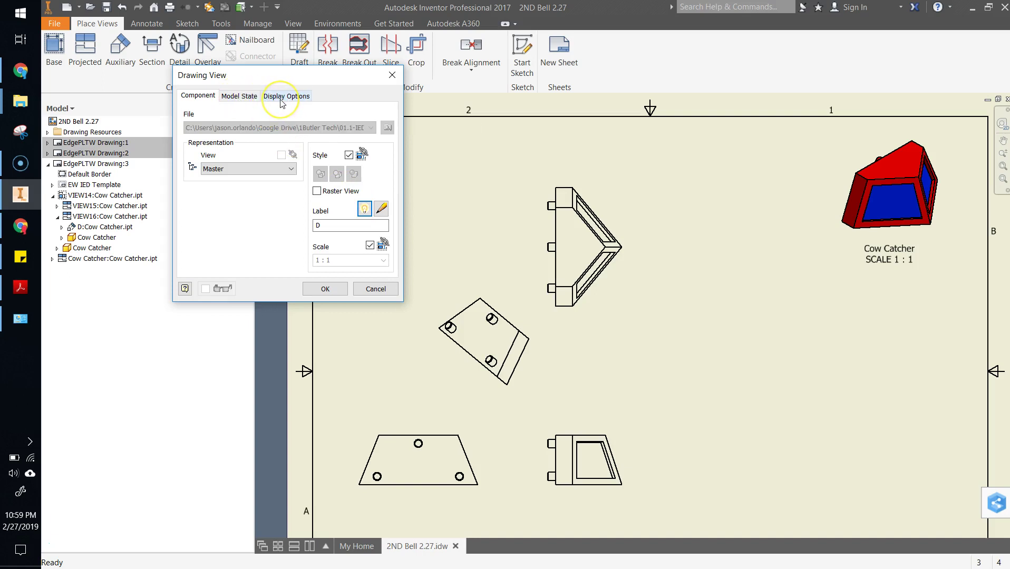
{"action": "left_click", "coordinate": [282, 98]}
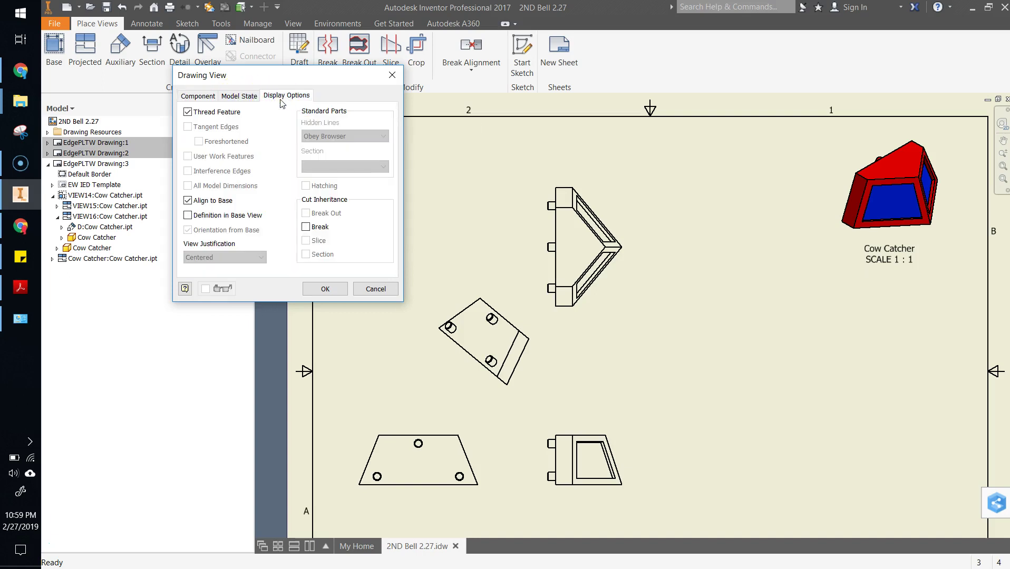
{"action": "left_click", "coordinate": [193, 204]}
{"action": "left_click", "coordinate": [191, 218]}
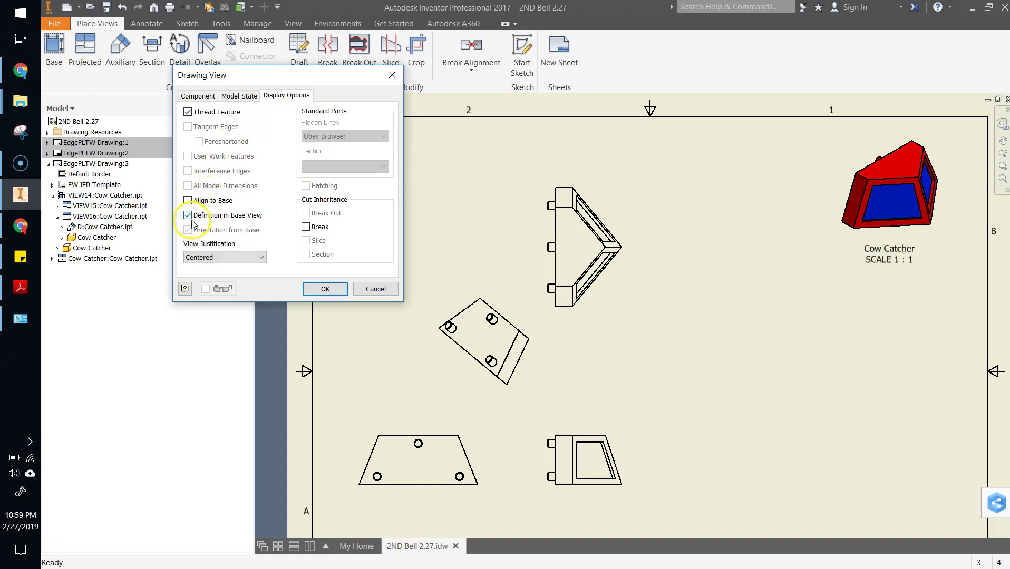
{"action": "left_click", "coordinate": [318, 289]}
Move the labelled auxiliary view into the space between the top view and the shaded isometric view.
{"action": "left_click_drag", "start_coordinate": [430, 287], "coordinate": [682, 181]}
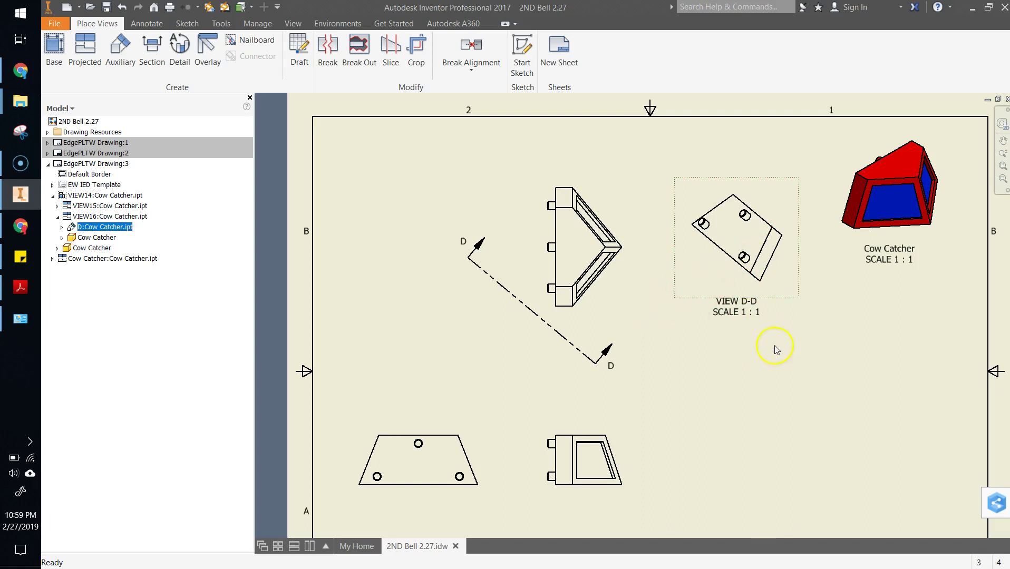
{"action": "left_click", "coordinate": [851, 362]}
{"action": "middle_click_drag", "start_coordinate": [862, 356], "coordinate": [821, 345]}
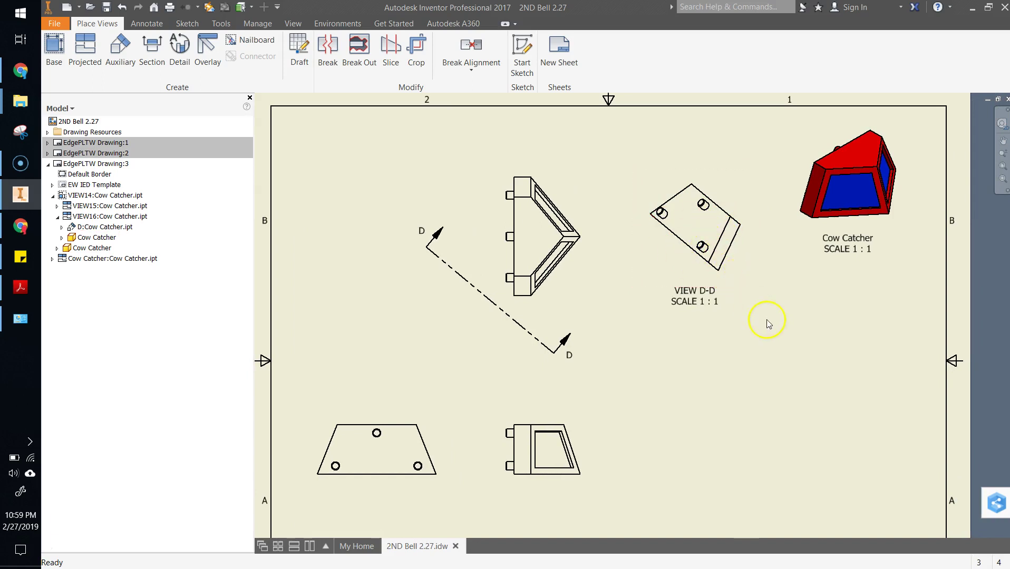
{"action": "middle_click_drag", "start_coordinate": [782, 331], "coordinate": [777, 330]}
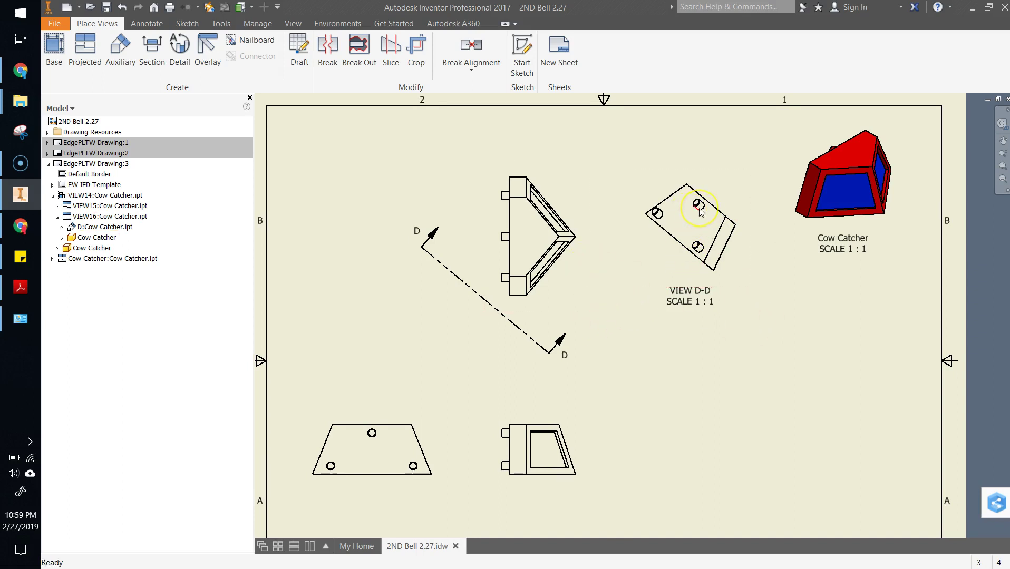
Create a second auxiliary view from view D-D, projected off its short lower-right slanted edge and placed beneath the shaded isometric view.
{"action": "scroll", "coordinate": [543, 301], "scroll_direction": "up", "scroll_amount": 3}
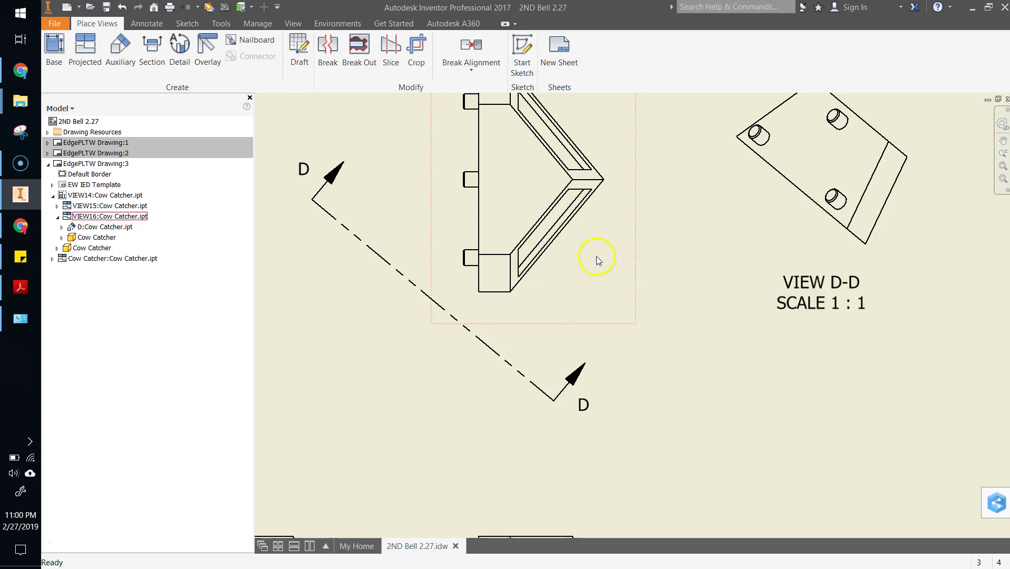
{"action": "scroll", "coordinate": [597, 259], "scroll_direction": "down", "scroll_amount": 2}
{"action": "middle_click_drag", "start_coordinate": [677, 135], "coordinate": [627, 186]}
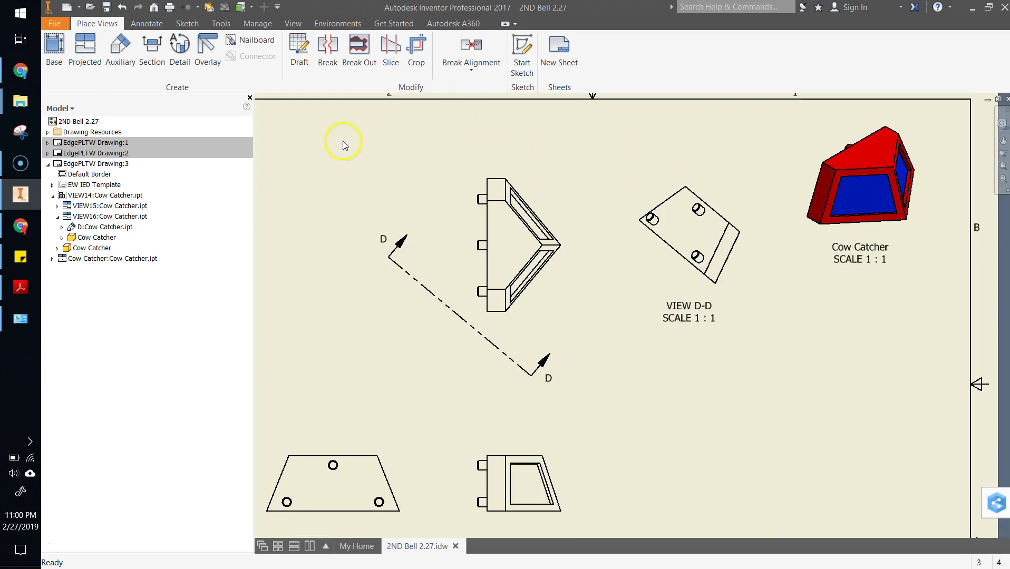
{"action": "left_click", "coordinate": [129, 62]}
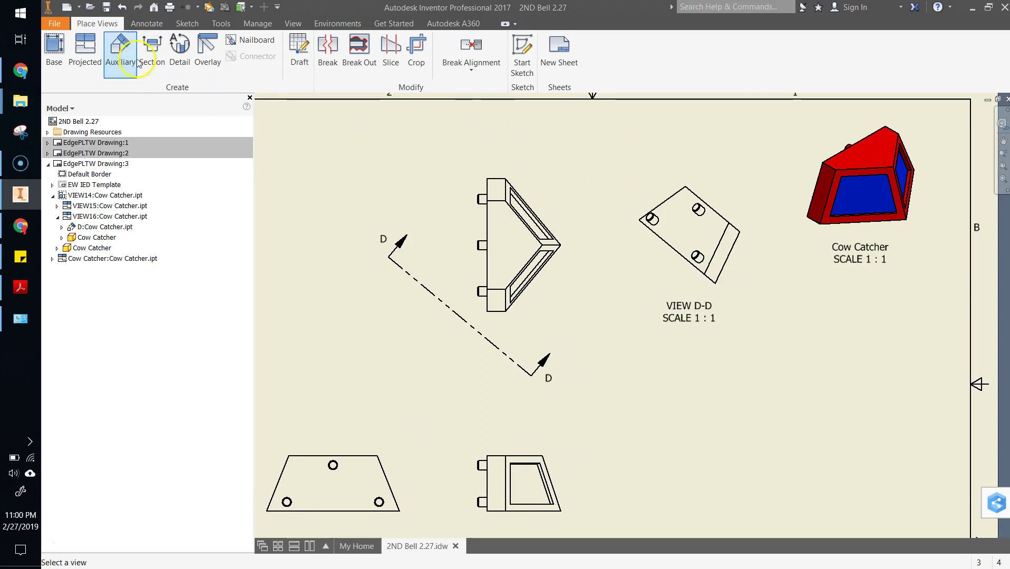
{"action": "left_click", "coordinate": [720, 172]}
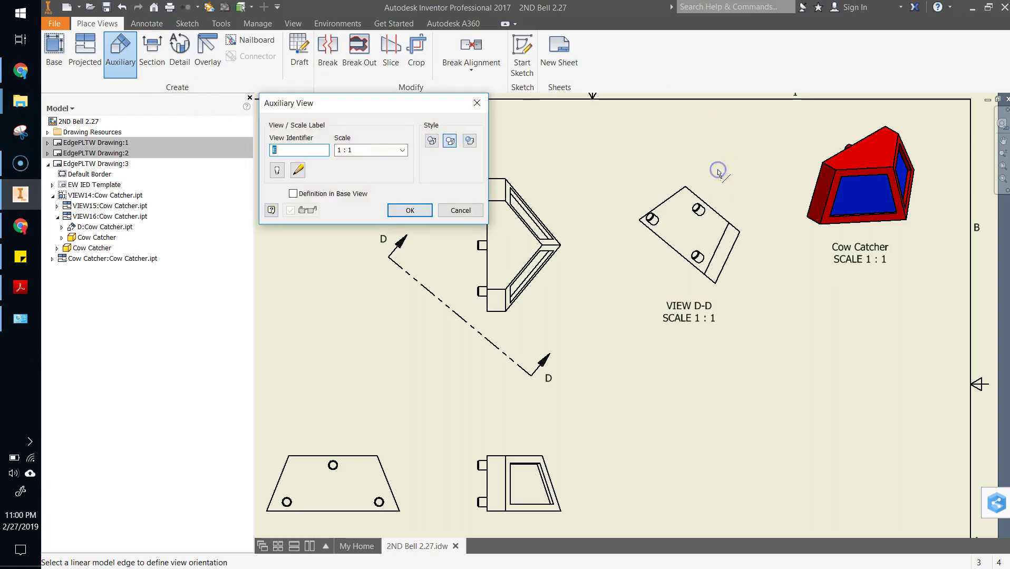
{"action": "left_click", "coordinate": [731, 257]}
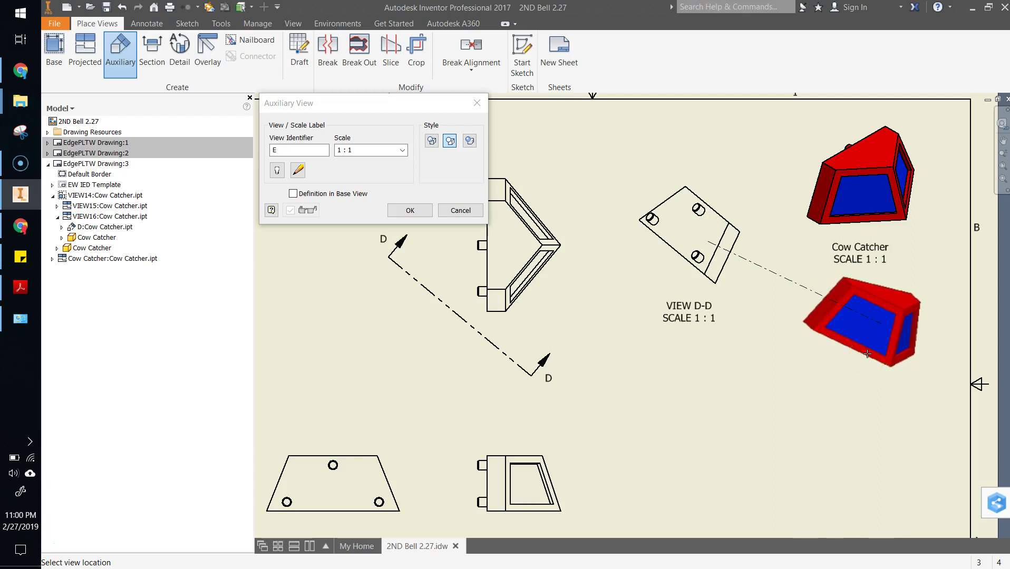
{"action": "left_click", "coordinate": [865, 352]}
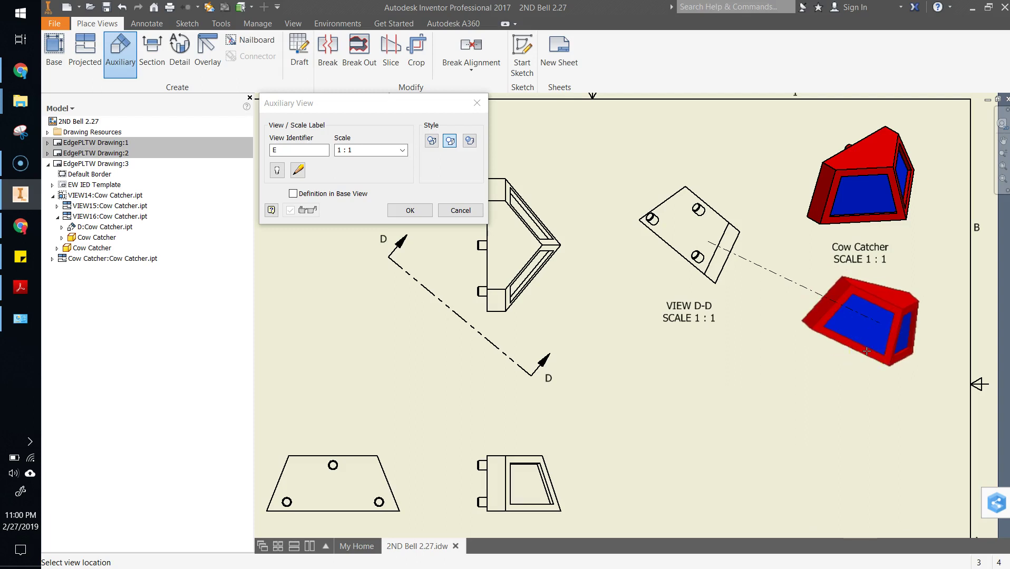
{"action": "left_click", "coordinate": [867, 352]}
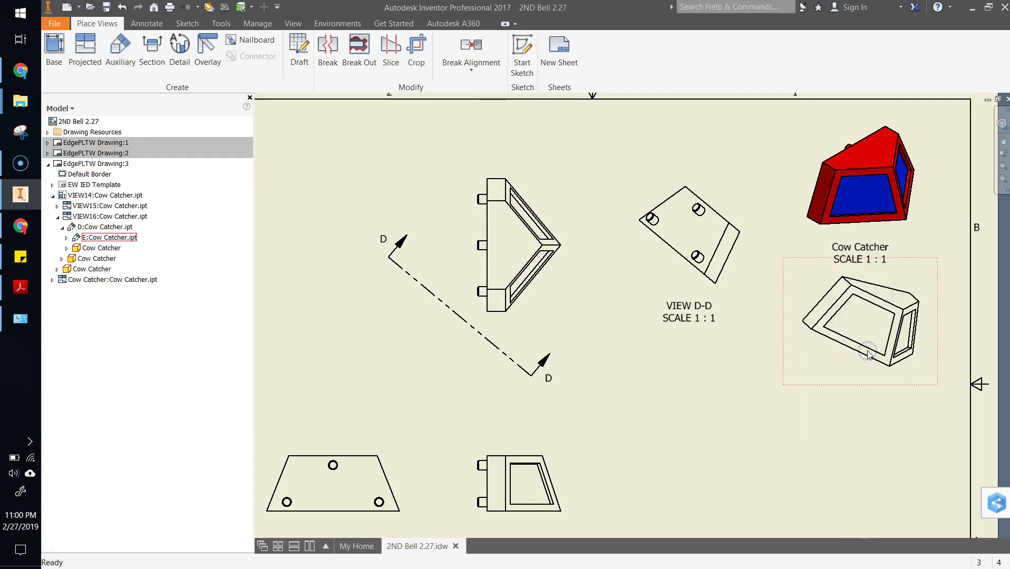
{"action": "left_click", "coordinate": [854, 432]}
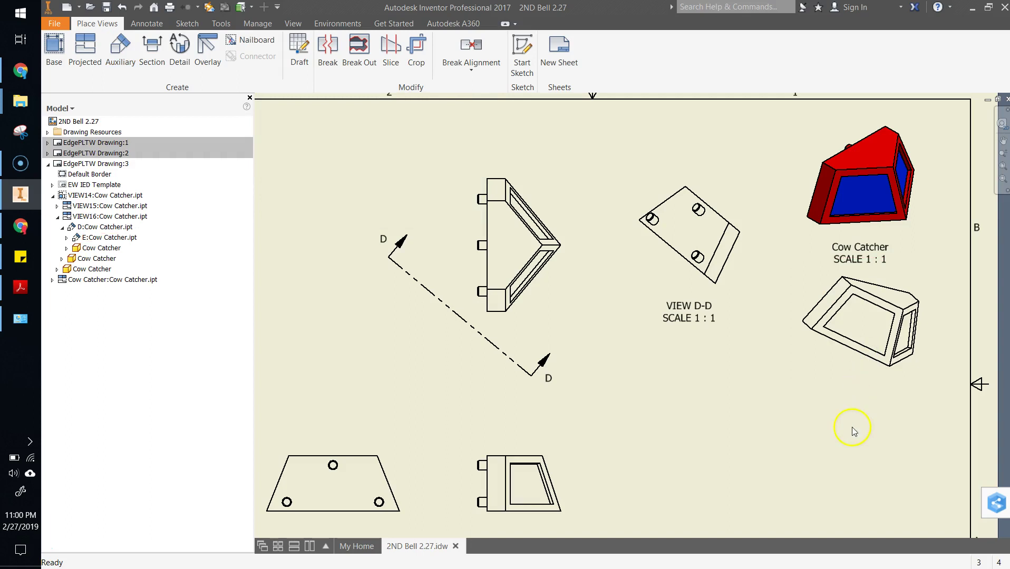
Show the label of the new auxiliary view E, turn off Align to Base, and show its definition in the base view.
{"action": "right_click", "coordinate": [854, 388]}
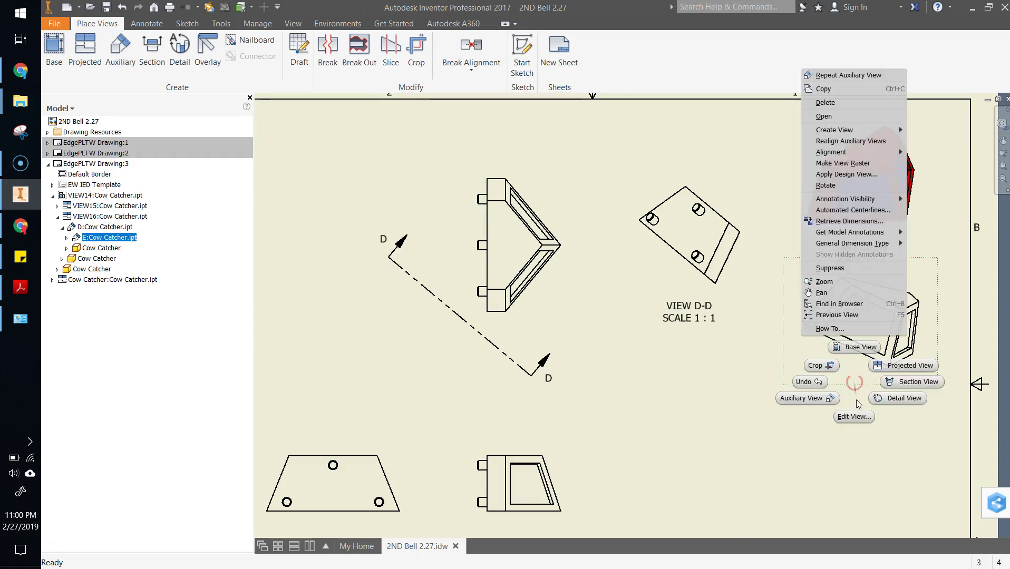
{"action": "left_click", "coordinate": [860, 415]}
{"action": "left_click", "coordinate": [365, 211]}
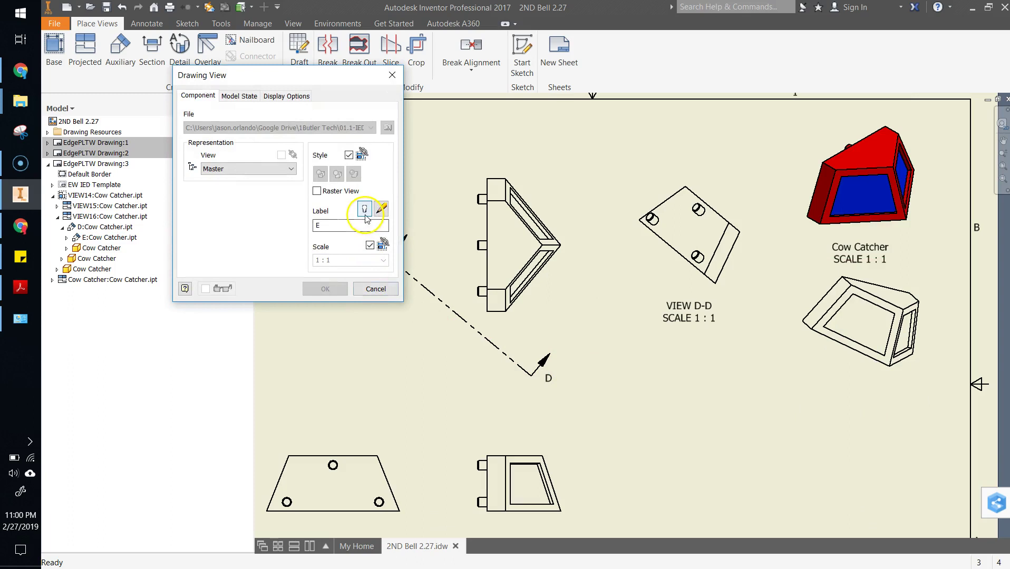
{"action": "left_click", "coordinate": [289, 96]}
{"action": "left_click", "coordinate": [188, 201]}
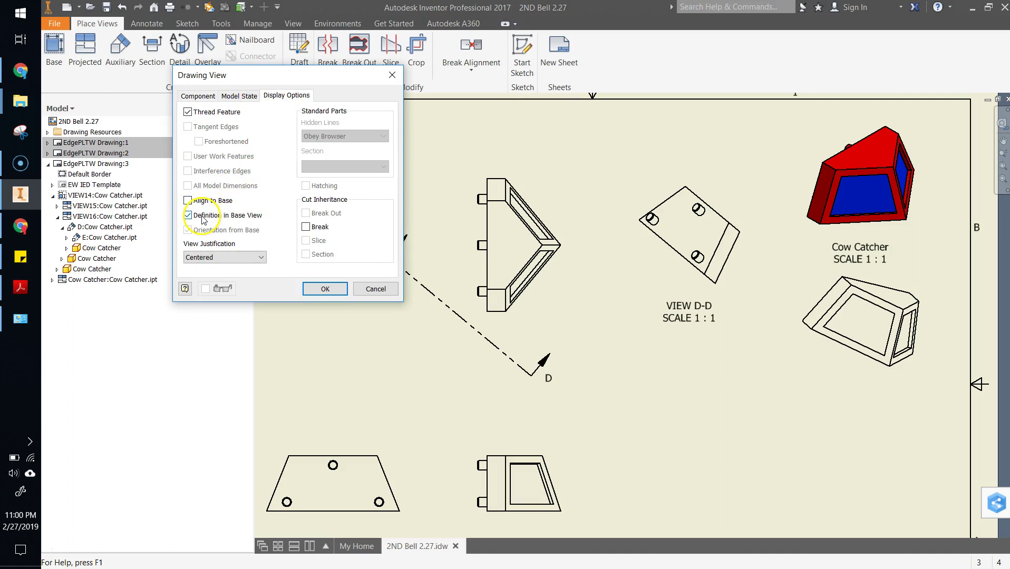
{"action": "left_click", "coordinate": [324, 289]}
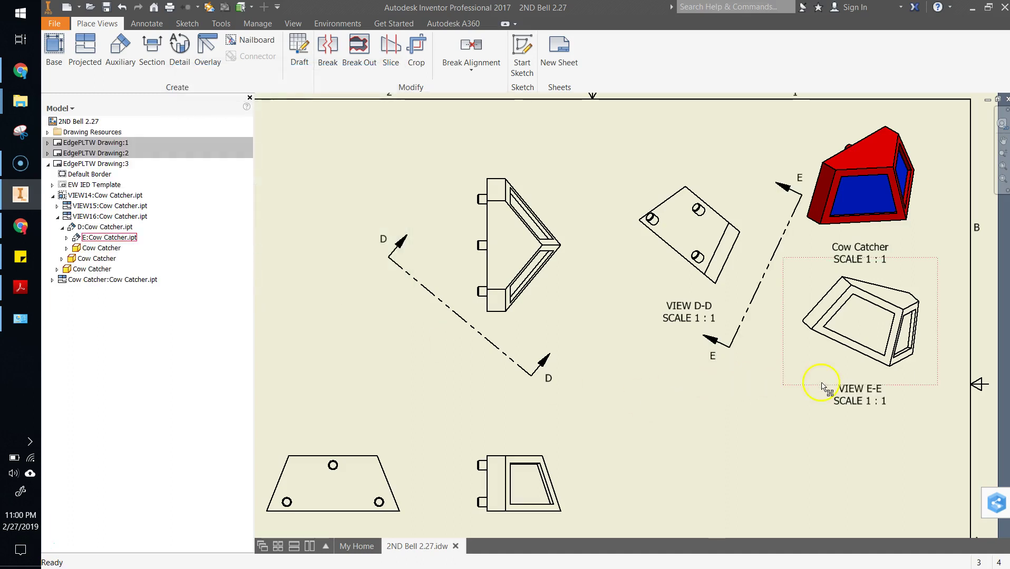
Move view E-E below view D-D, level with the side view and clear of the title block.
{"action": "left_click_drag", "start_coordinate": [822, 389], "coordinate": [690, 511]}
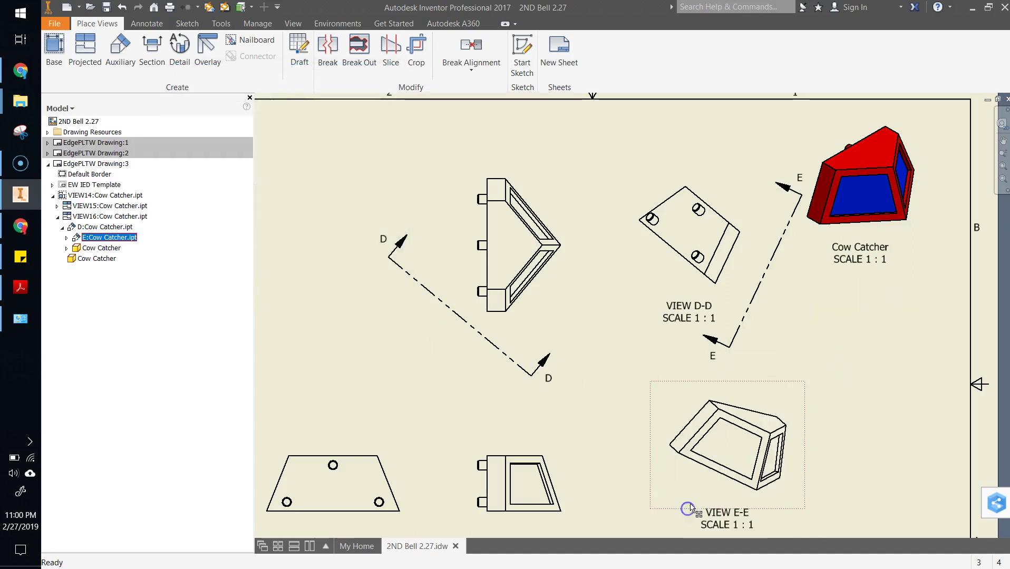
{"action": "middle_click_drag", "start_coordinate": [884, 447], "coordinate": [816, 302]}
{"action": "left_click_drag", "start_coordinate": [726, 365], "coordinate": [718, 394]}
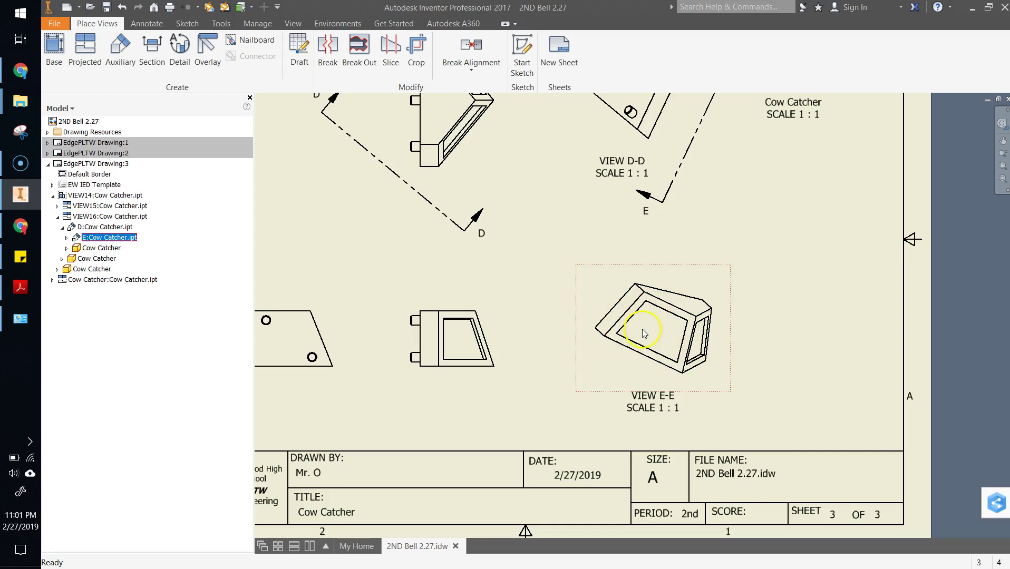
Rotate view E-E counterclockwise by edge, making its lower outer edge horizontal with the Rotate Camera option.
{"action": "scroll", "coordinate": [663, 334], "scroll_direction": "up", "scroll_amount": 3}
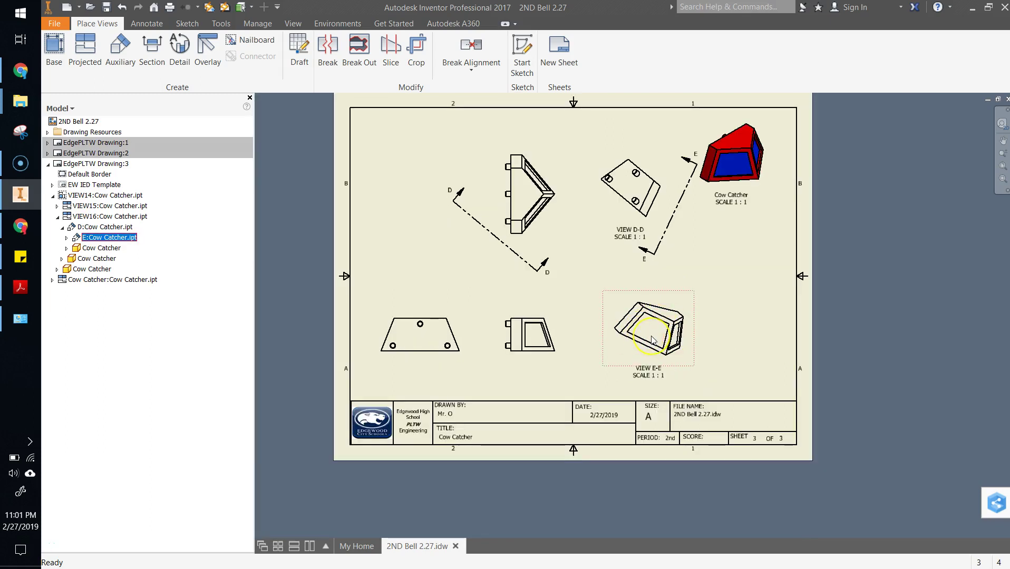
{"action": "scroll", "coordinate": [652, 339], "scroll_direction": "down", "scroll_amount": 3}
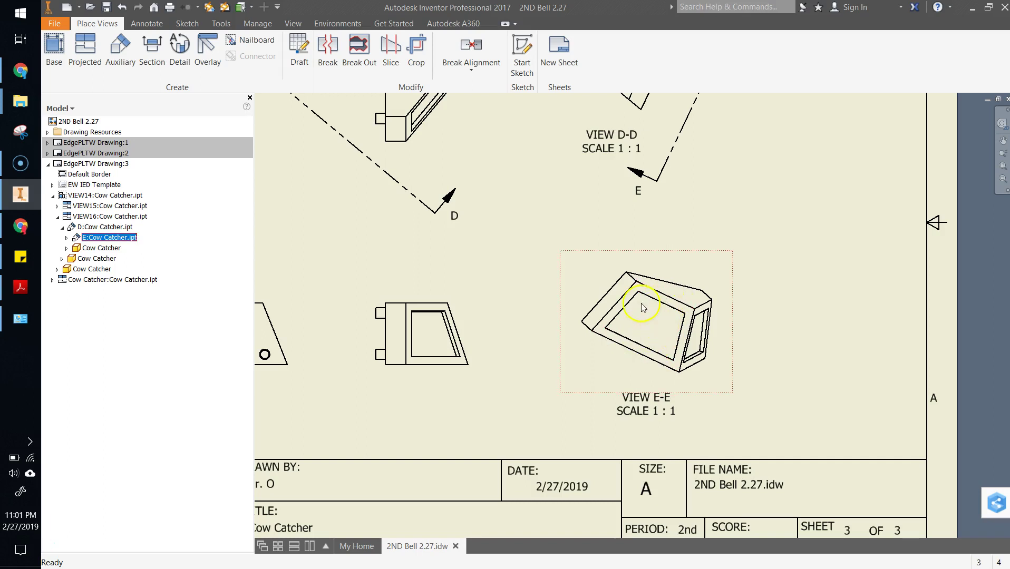
{"action": "right_click", "coordinate": [607, 250]}
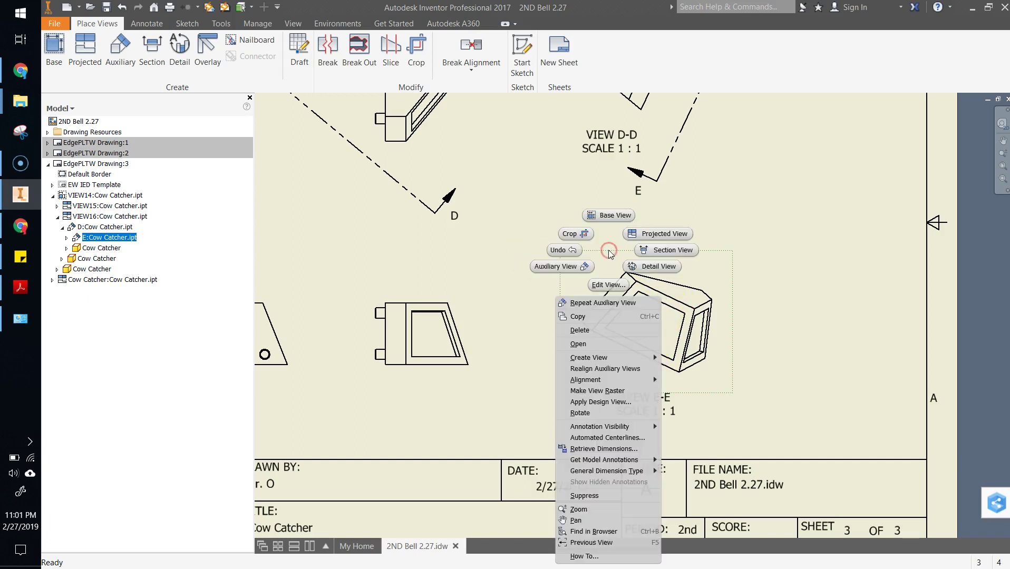
{"action": "left_click", "coordinate": [593, 414]}
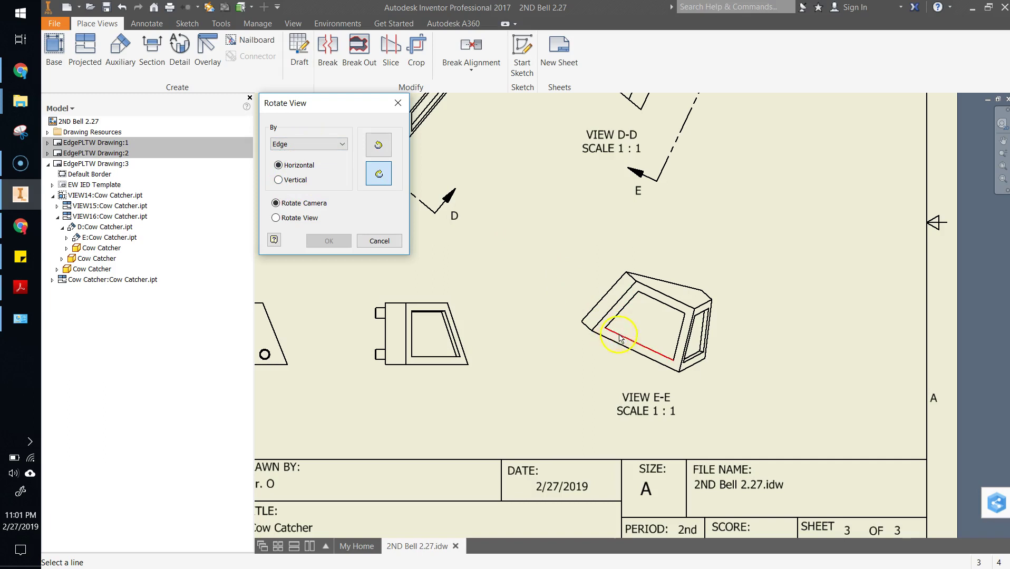
{"action": "left_click", "coordinate": [647, 361]}
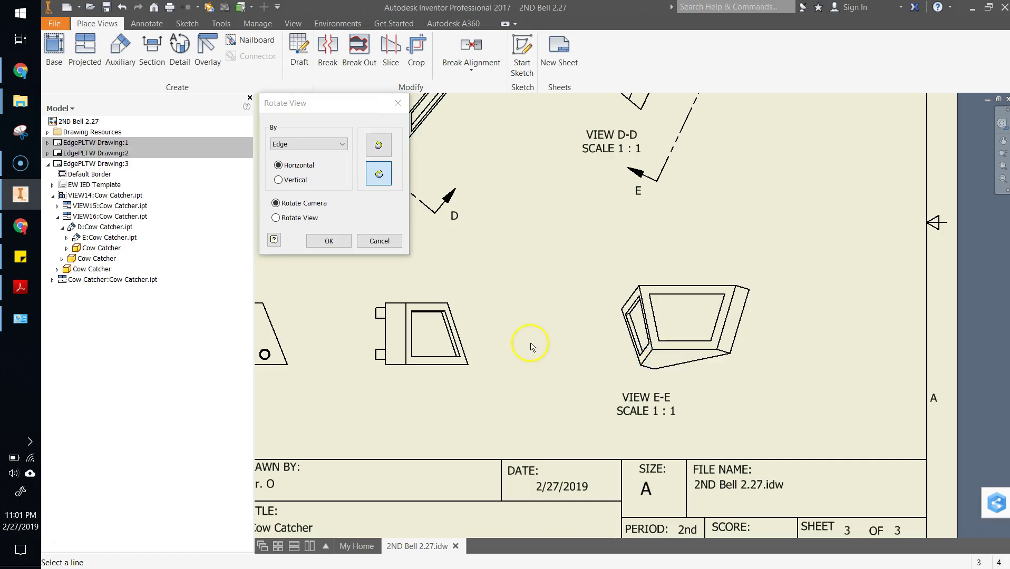
{"action": "left_click", "coordinate": [379, 147]}
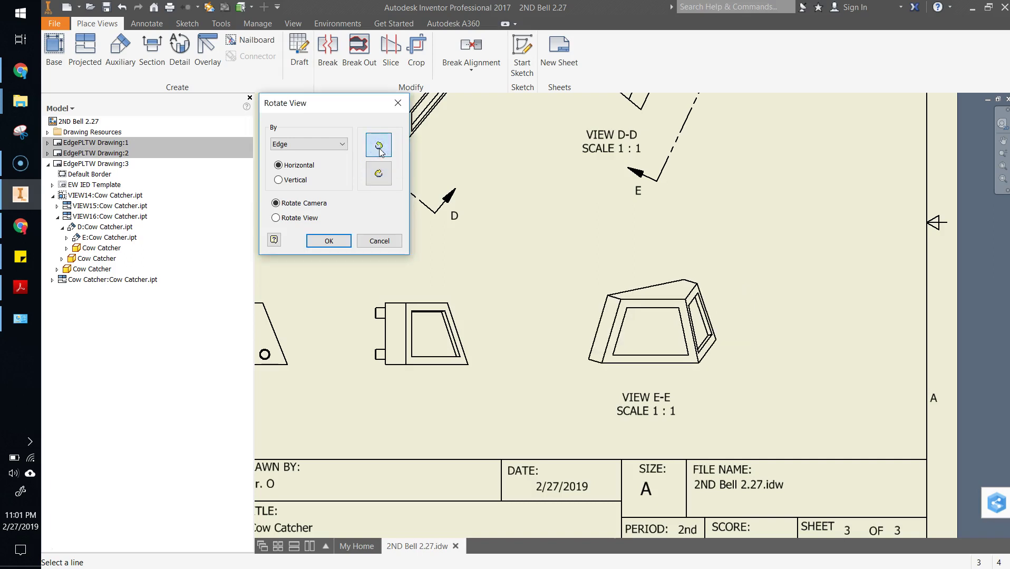
{"action": "left_click", "coordinate": [339, 243]}
Create a full-depth section view of view E-E at 1:1 along a vertical line through its large recessed panel, placed to its right.
{"action": "scroll", "coordinate": [513, 258], "scroll_direction": "up", "scroll_amount": 2}
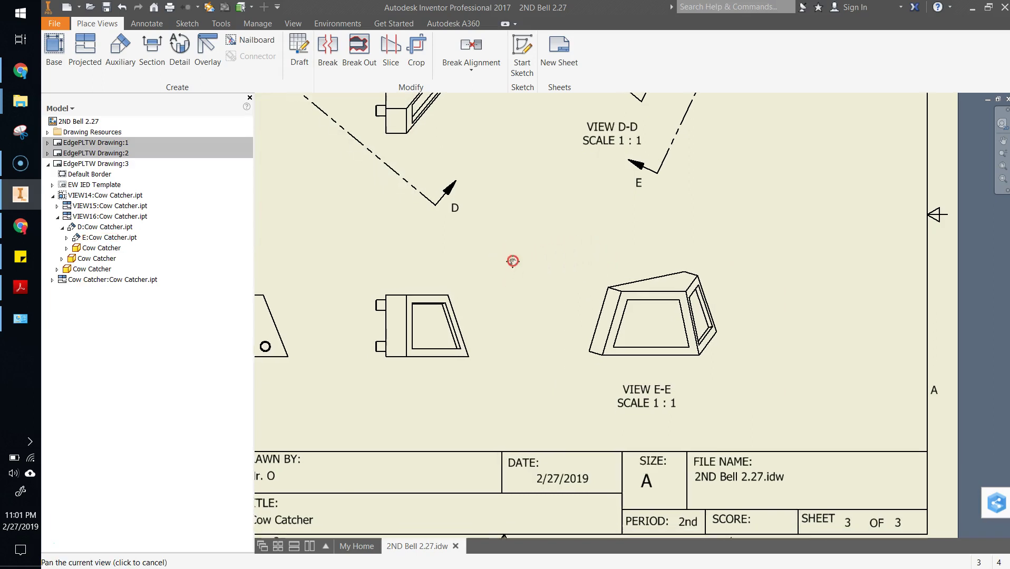
{"action": "scroll", "coordinate": [514, 259], "scroll_direction": "down", "scroll_amount": 2}
{"action": "middle_click_drag", "start_coordinate": [513, 259], "coordinate": [560, 328]}
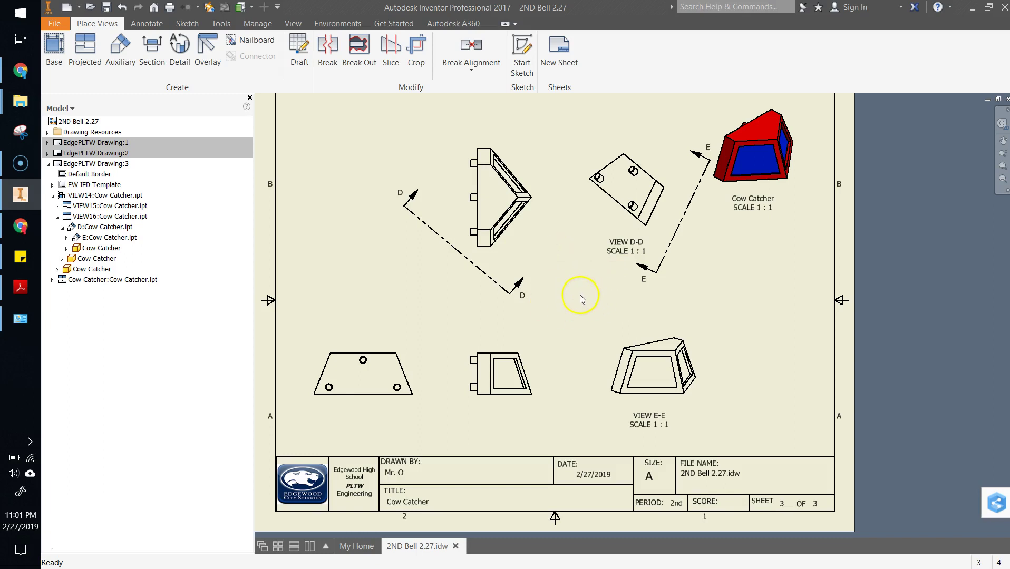
{"action": "scroll", "coordinate": [649, 352], "scroll_direction": "up", "scroll_amount": 2}
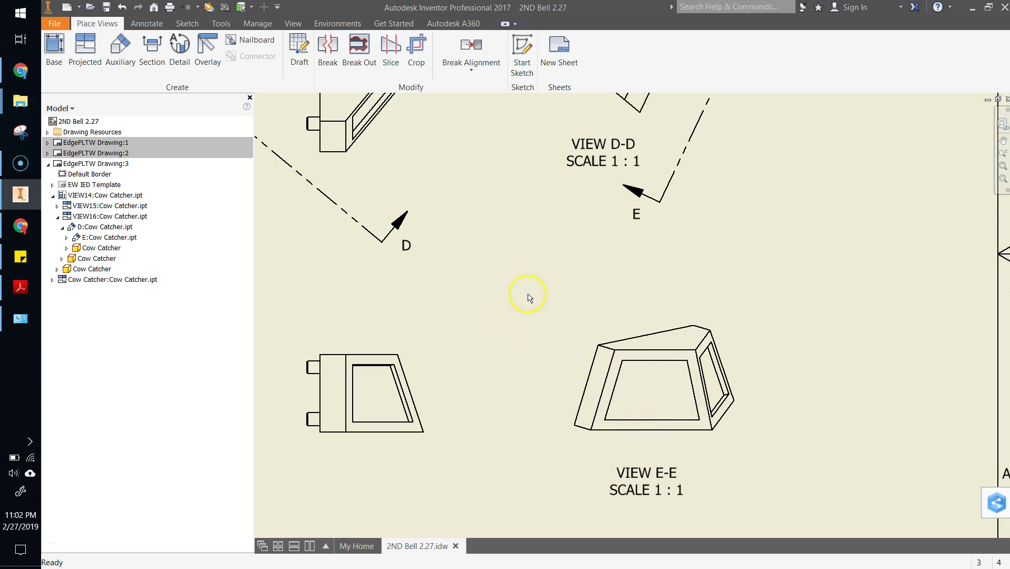
{"action": "left_click", "coordinate": [161, 57]}
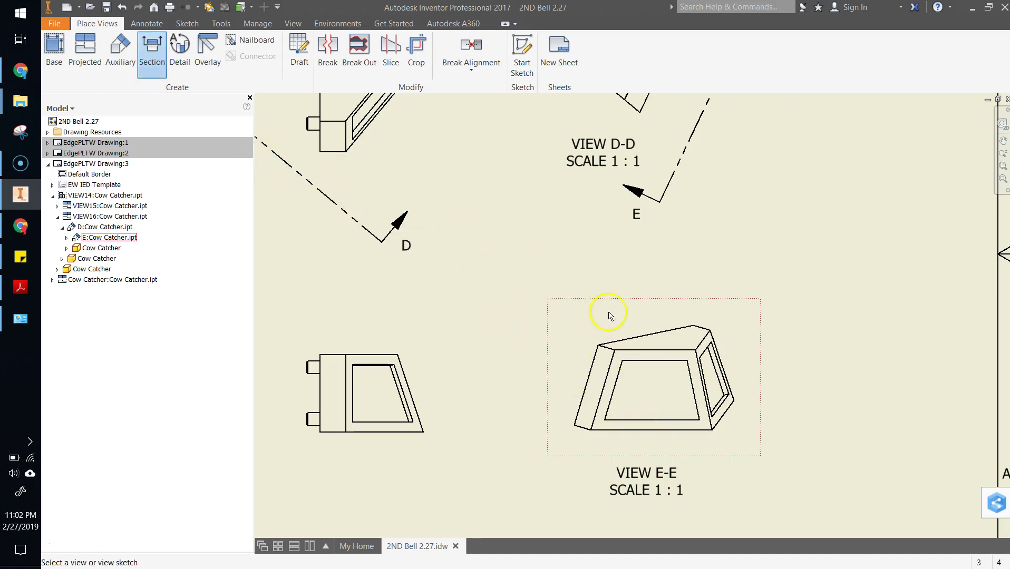
{"action": "left_click", "coordinate": [624, 307]}
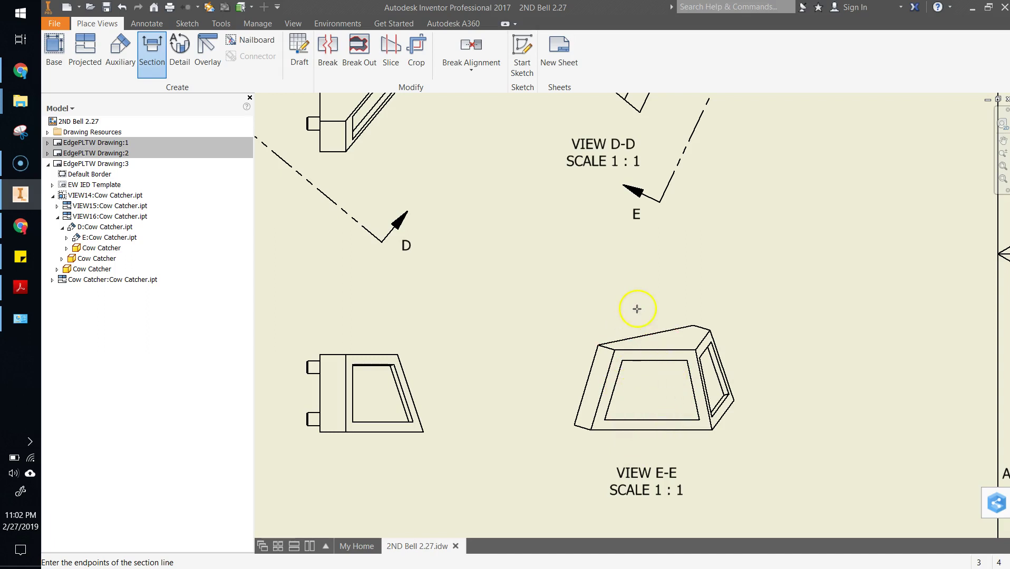
{"action": "left_click", "coordinate": [634, 293]}
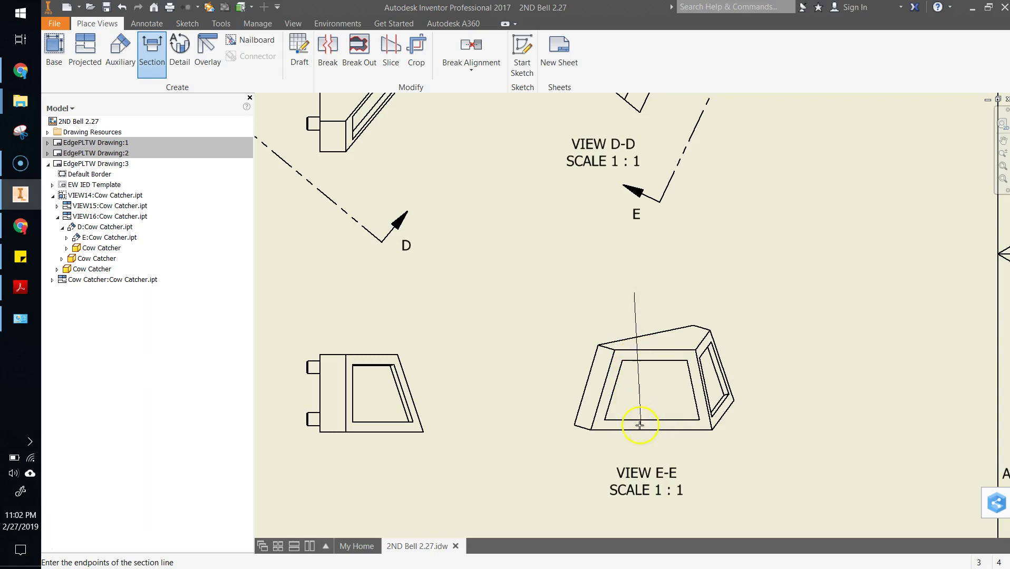
{"action": "left_click", "coordinate": [634, 449]}
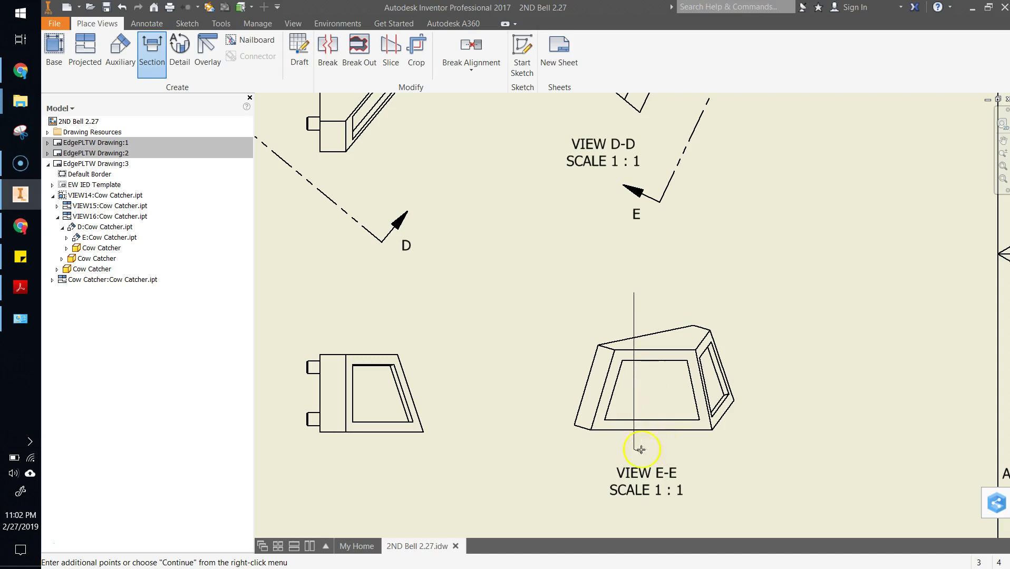
{"action": "right_click", "coordinate": [581, 309]}
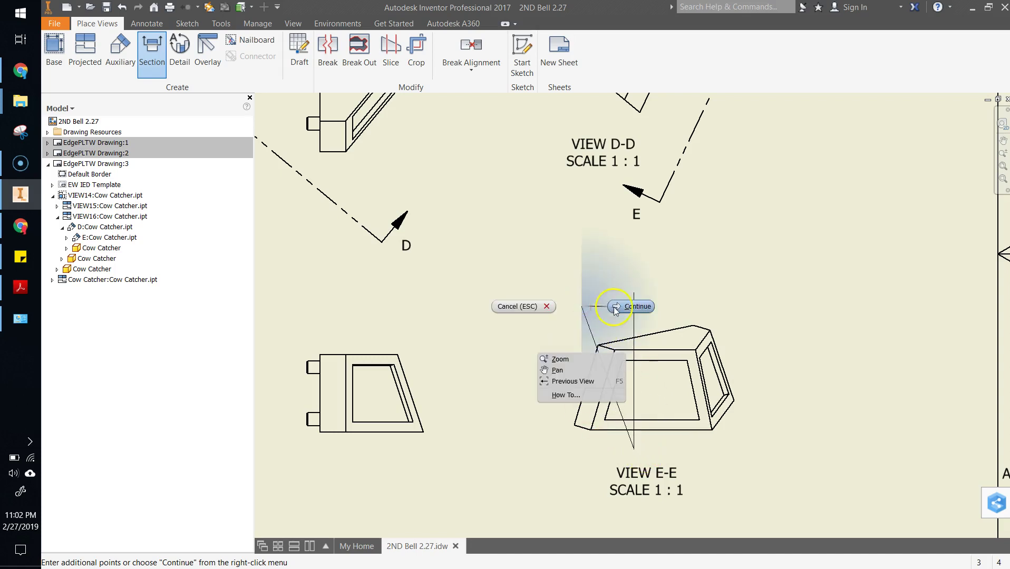
{"action": "left_click", "coordinate": [616, 306]}
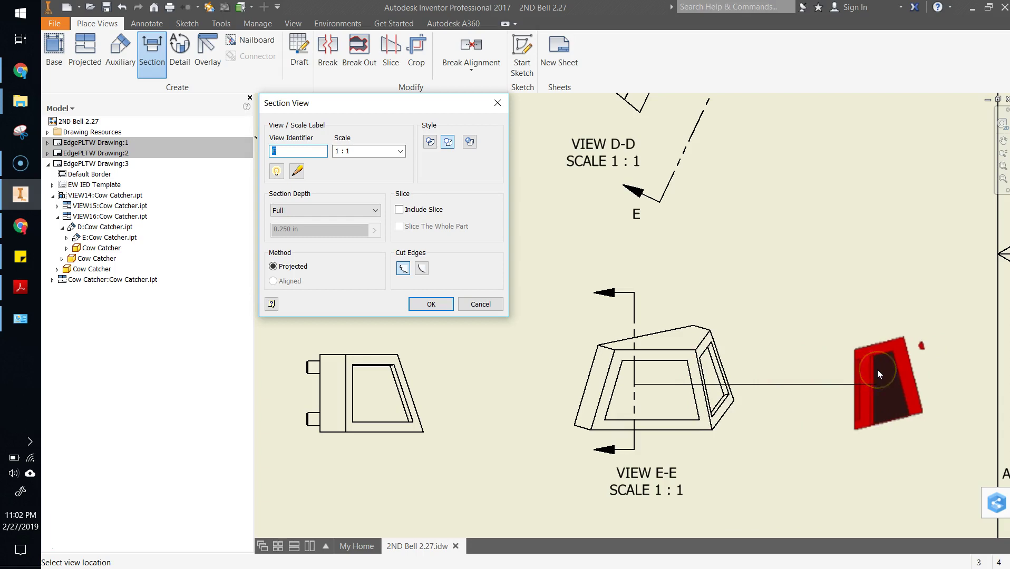
{"action": "left_click", "coordinate": [878, 370]}
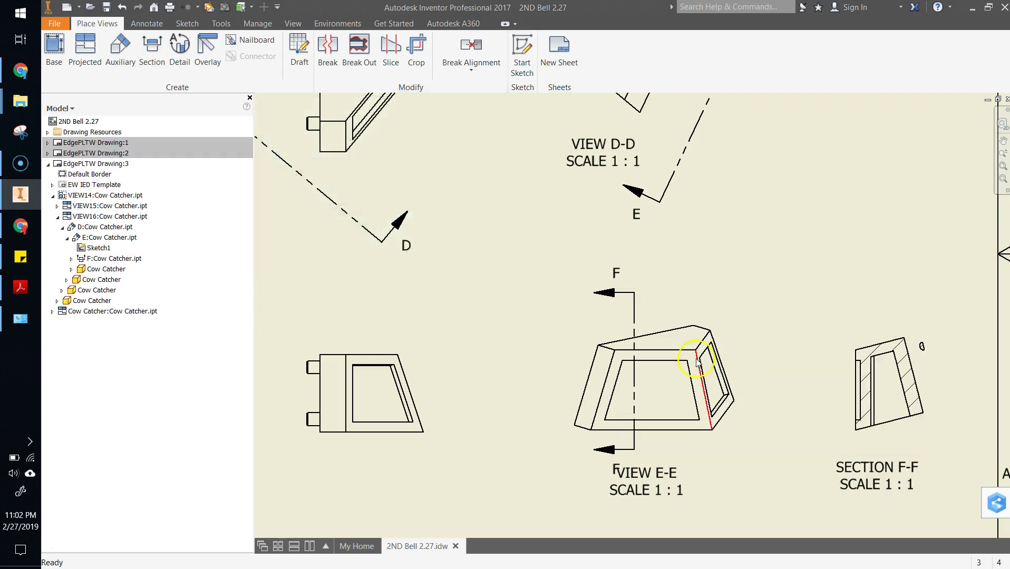
Add a fourth sheet with the EW IED Template title block, leaving its designer, title, date and class period blank.
{"action": "scroll", "coordinate": [863, 385], "scroll_direction": "up", "scroll_amount": 3}
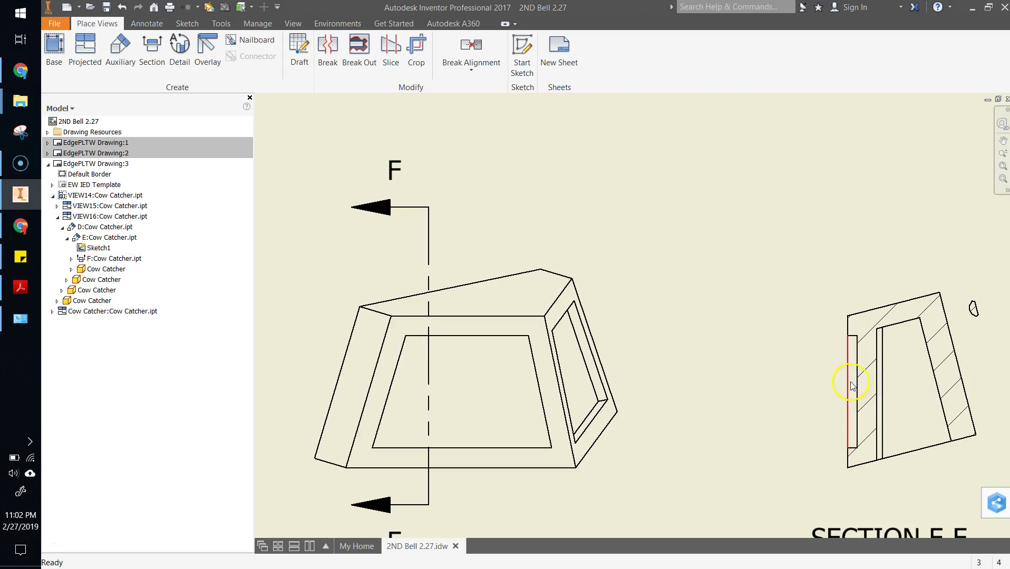
{"action": "scroll", "coordinate": [851, 384], "scroll_direction": "up", "scroll_amount": 3}
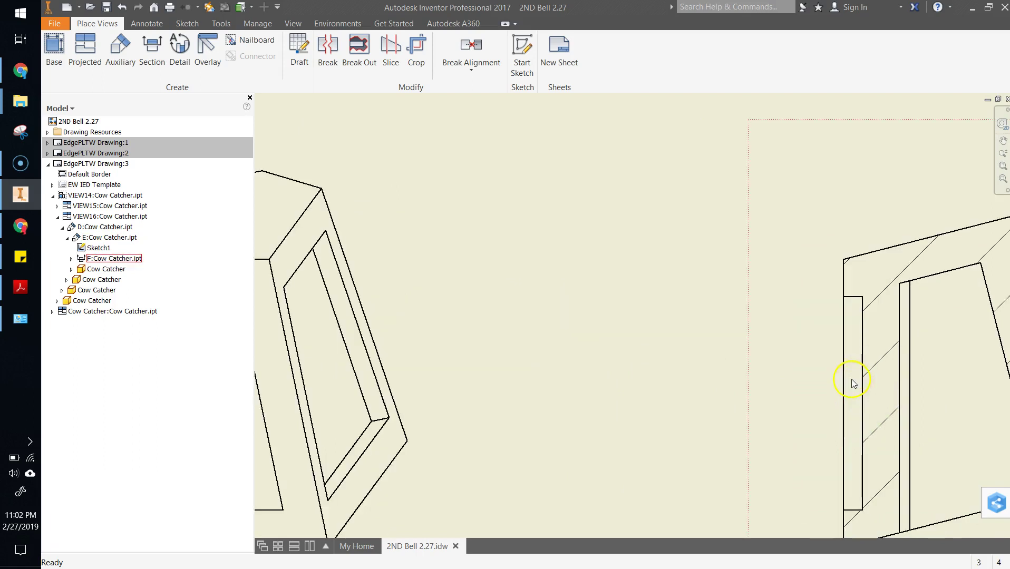
{"action": "scroll", "coordinate": [855, 384], "scroll_direction": "down", "scroll_amount": 3}
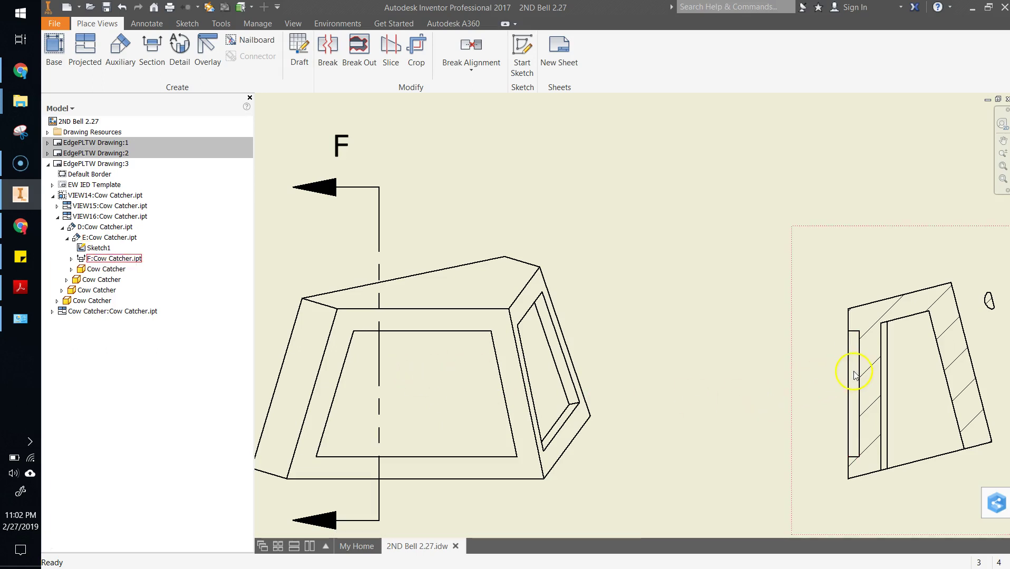
{"action": "mouse_move", "coordinate": [379, 368]}
{"action": "left_mouse_down"}
{"action": "mouse_move", "coordinate": [378, 390]}
{"action": "mouse_move", "coordinate": [380, 362]}
{"action": "left_mouse_up"}
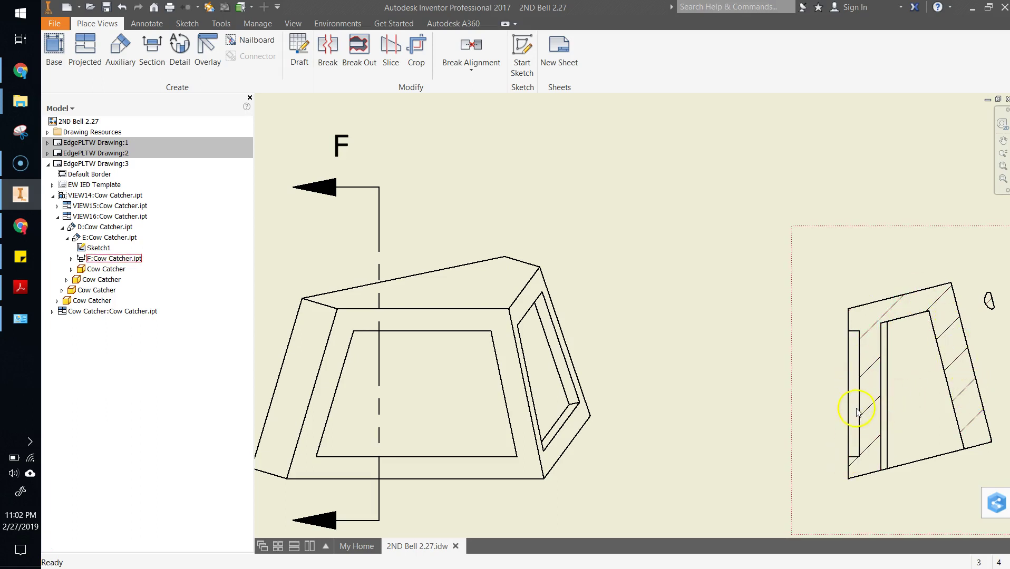
{"action": "scroll", "coordinate": [836, 380], "scroll_direction": "up", "scroll_amount": 8}
{"action": "middle_click_drag", "start_coordinate": [779, 279], "coordinate": [781, 295]}
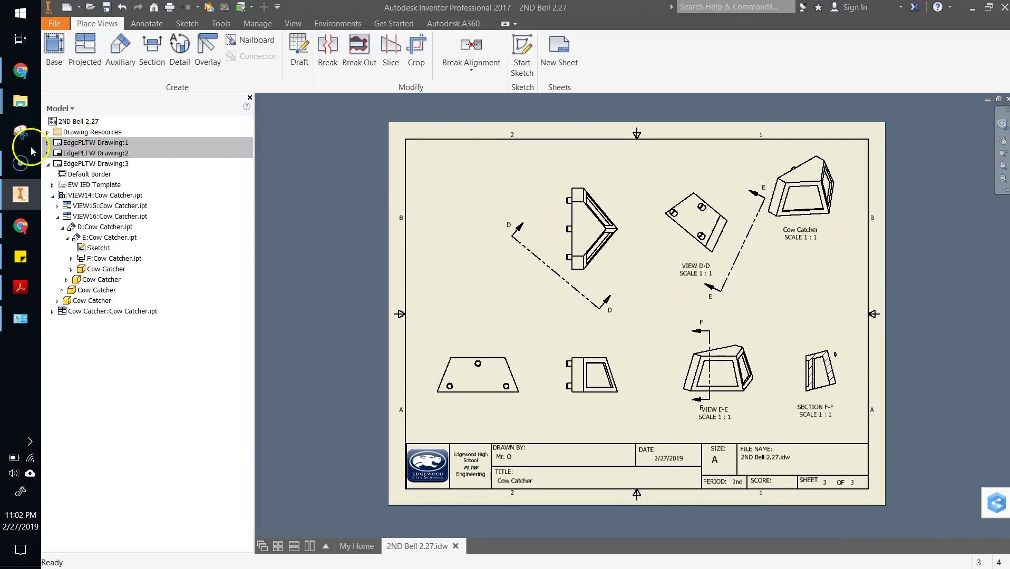
{"action": "left_click", "coordinate": [48, 164]}
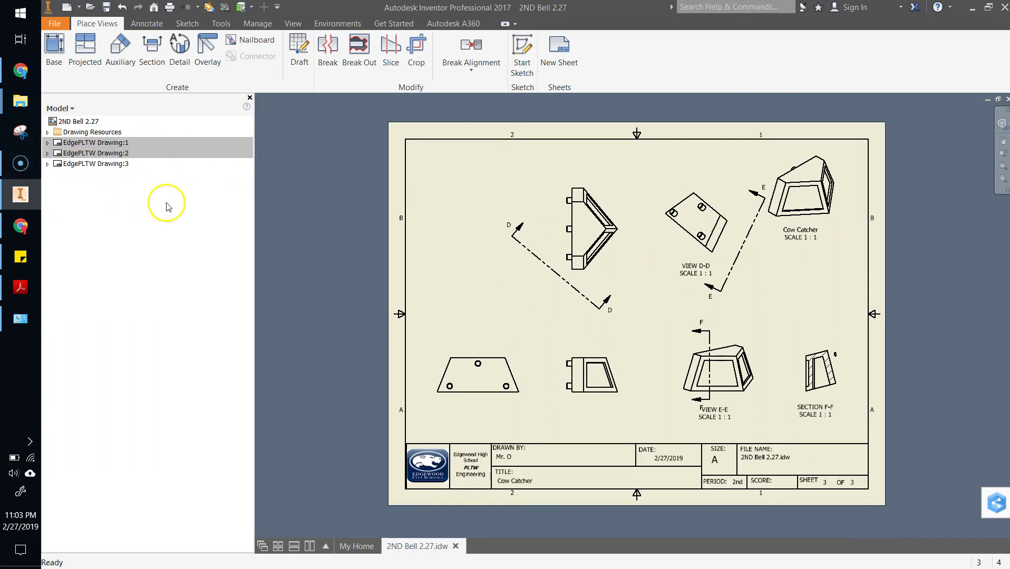
{"action": "right_click", "coordinate": [109, 218]}
{"action": "left_click", "coordinate": [136, 236]}
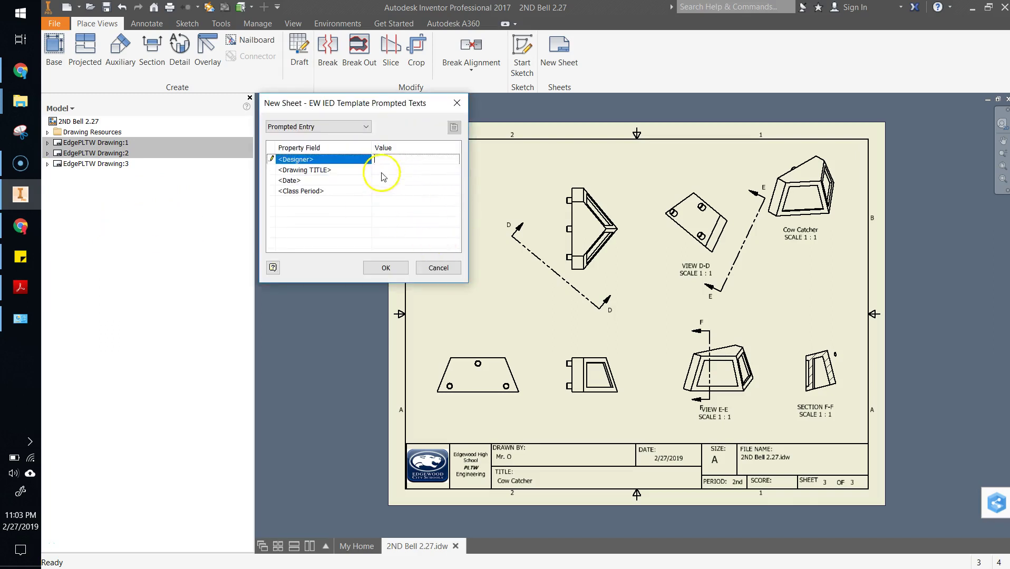
{"action": "left_click", "coordinate": [438, 269]}
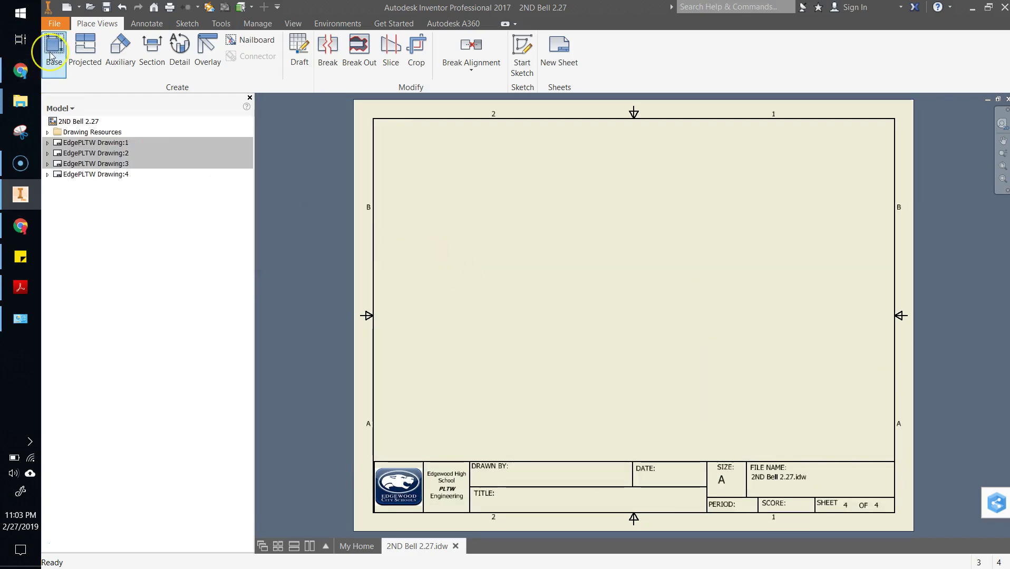
Switch to Acrobat Reader, examine the smoke stack drawing on page 6 of Train Project Working Drawings.pdf, and return to Inventor.
{"action": "left_click", "coordinate": [20, 287]}
{"action": "scroll", "coordinate": [551, 316], "scroll_direction": "down", "scroll_amount": 5}
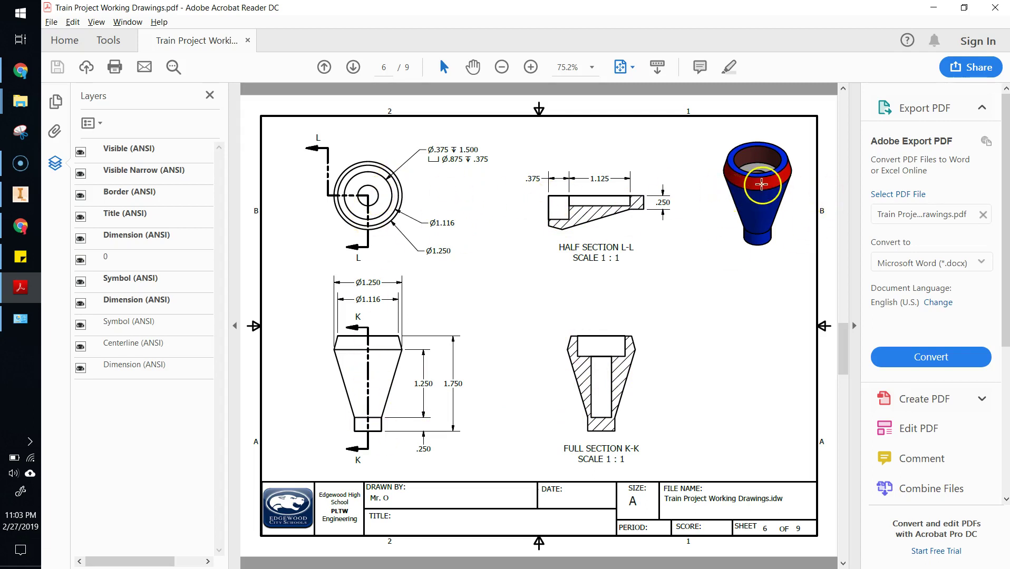
{"action": "key", "text": "alt+Tab"}
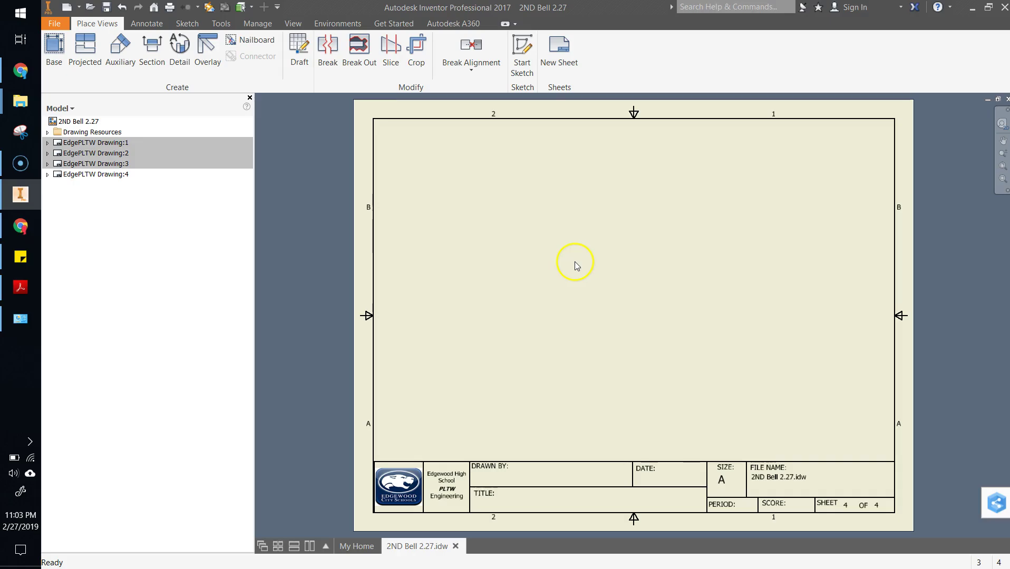
Insert a 1:1 front base view of the Stack_Revolved part from the Train folder at the sheet's lower left.
{"action": "left_click", "coordinate": [54, 50]}
{"action": "left_click", "coordinate": [387, 127]}
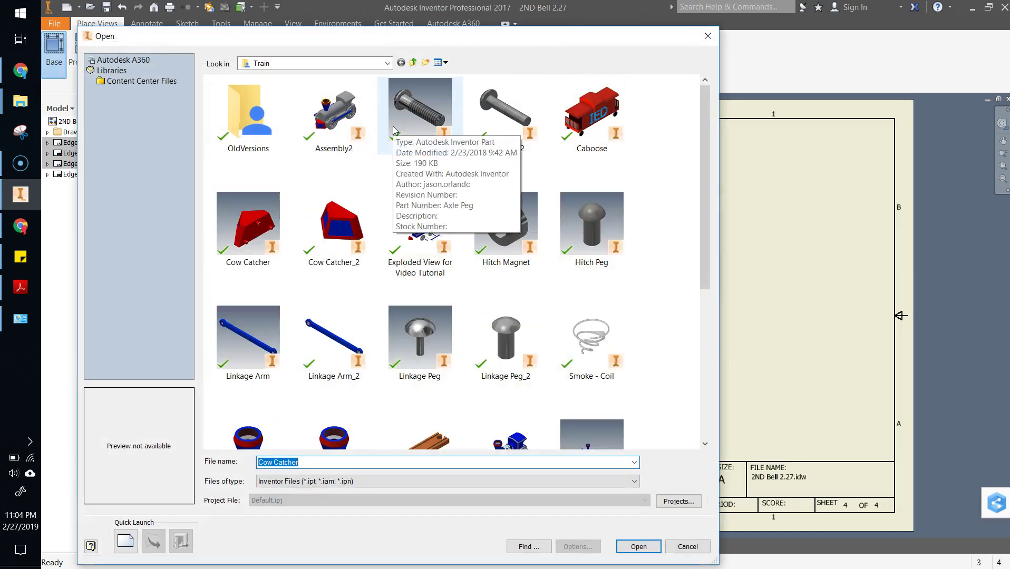
{"action": "scroll", "coordinate": [423, 290], "scroll_direction": "down", "scroll_amount": 3}
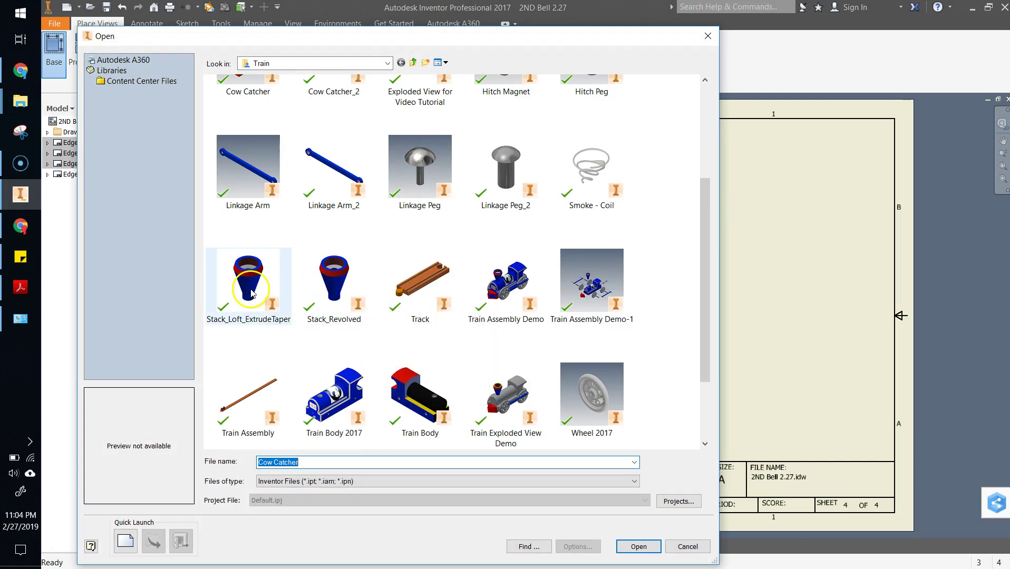
{"action": "left_click", "coordinate": [348, 275]}
{"action": "left_click", "coordinate": [690, 551]}
{"action": "left_click", "coordinate": [638, 546]}
{"action": "mouse_move", "coordinate": [637, 324]}
{"action": "left_mouse_down"}
{"action": "mouse_move", "coordinate": [640, 300]}
{"action": "mouse_move", "coordinate": [491, 389]}
{"action": "mouse_move", "coordinate": [485, 360]}
{"action": "left_mouse_up"}
Project a top view above the stack's front view and an isometric view in the sheet's upper-right corner.
{"action": "left_click", "coordinate": [475, 204]}
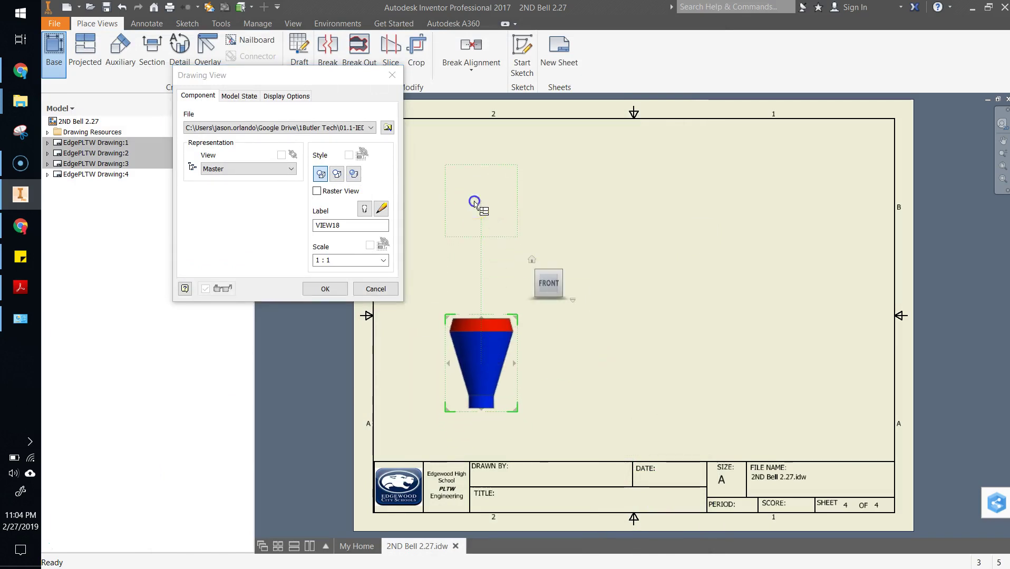
{"action": "left_click", "coordinate": [826, 186]}
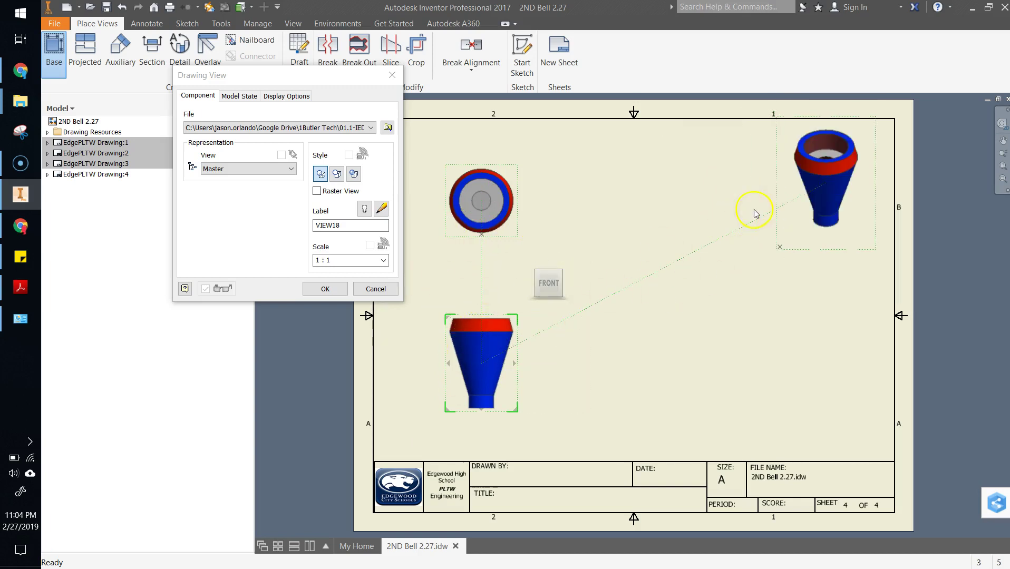
{"action": "left_click", "coordinate": [330, 291]}
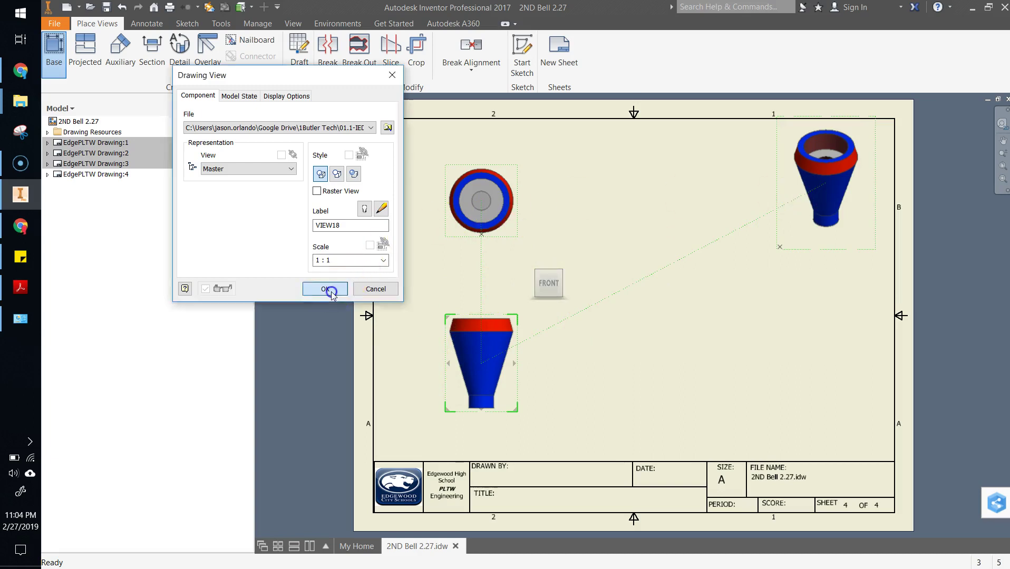
Make the isometric stack view shaded and show its label as "Smoke Stack".
{"action": "right_click", "coordinate": [807, 235]}
{"action": "left_click", "coordinate": [806, 270]}
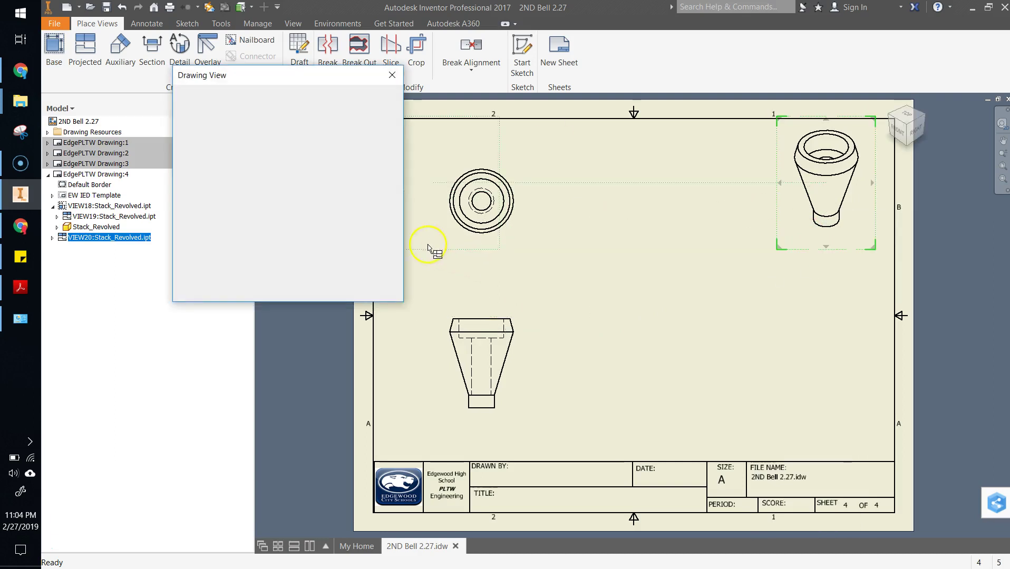
{"action": "left_click", "coordinate": [364, 209]}
{"action": "left_click_drag", "start_coordinate": [346, 227], "coordinate": [285, 230]}
{"action": "type", "text": "Smoke Stack"}
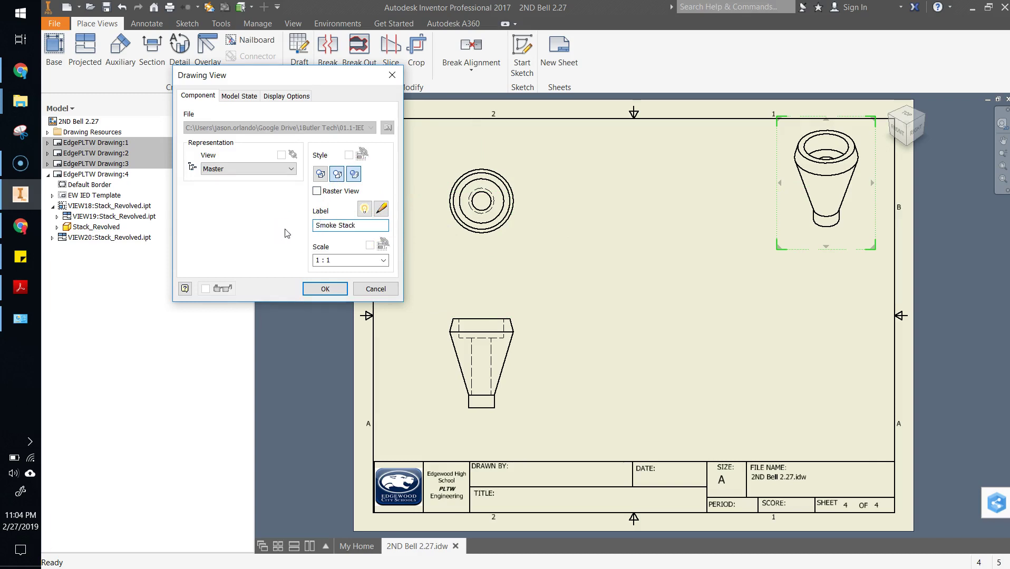
{"action": "left_click", "coordinate": [327, 289]}
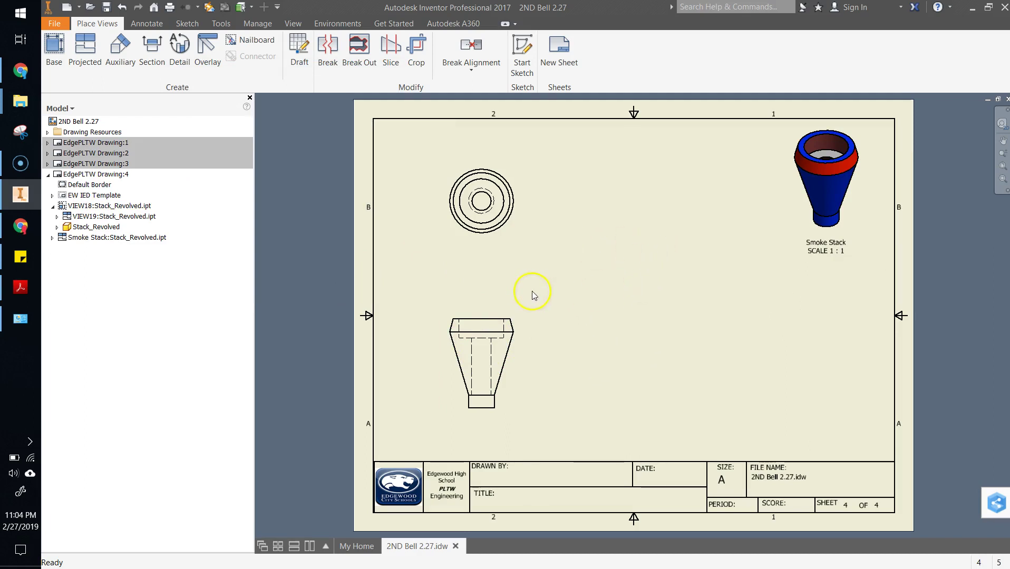
Set the stack's front base view style to Hidden Line Removed.
{"action": "right_click", "coordinate": [511, 311]}
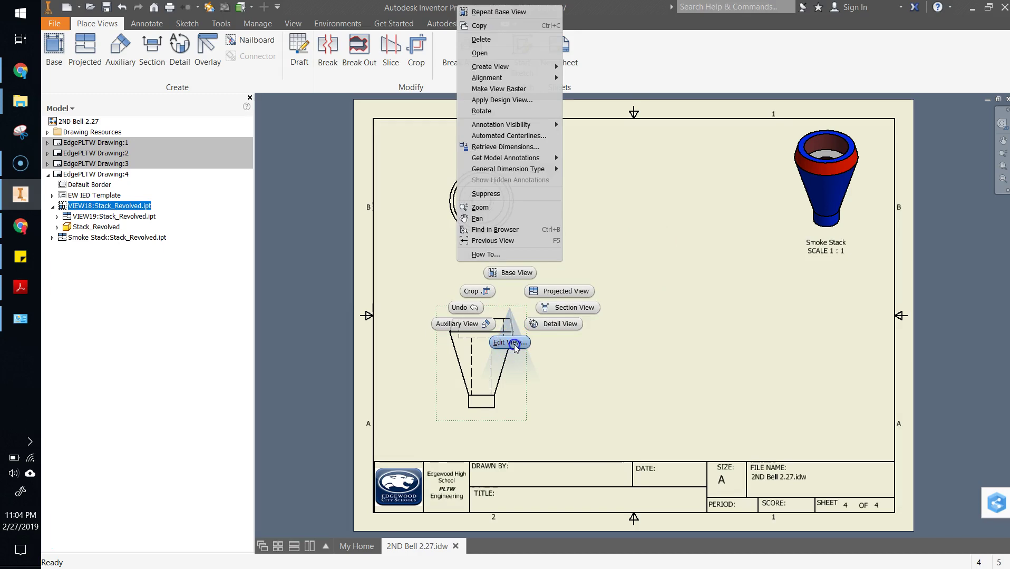
{"action": "left_click", "coordinate": [511, 343]}
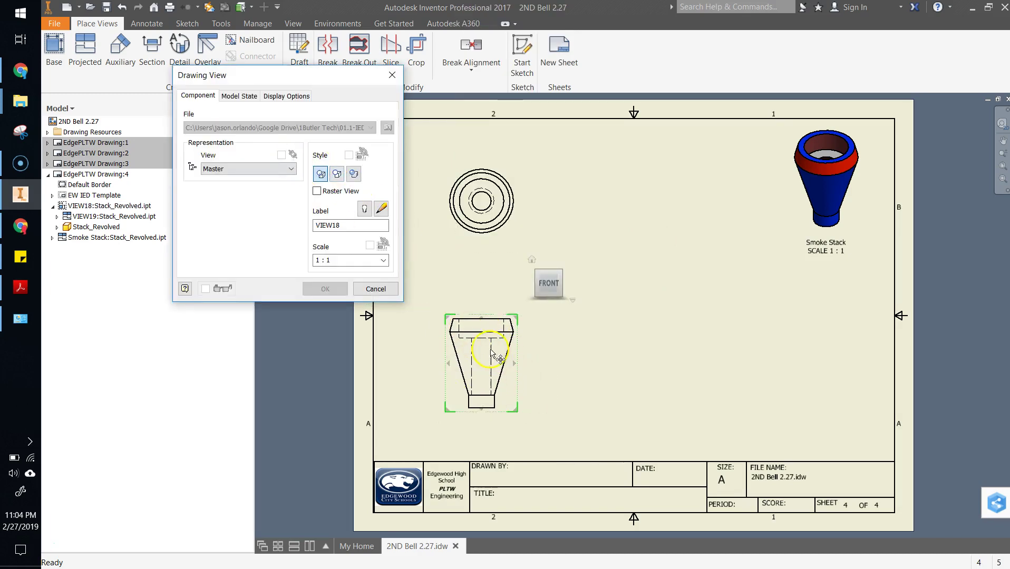
{"action": "left_click", "coordinate": [337, 173]}
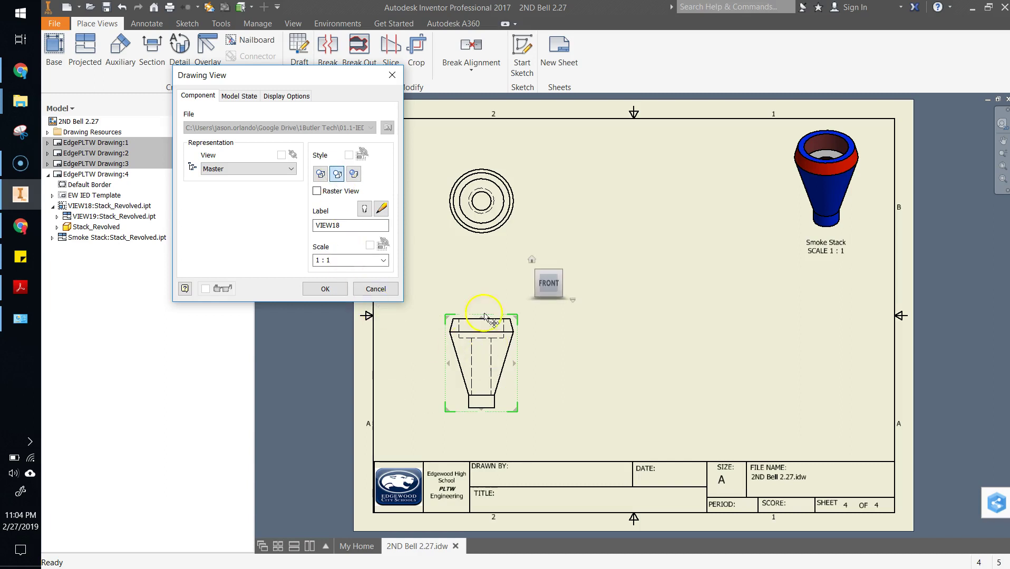
{"action": "left_click", "coordinate": [326, 290]}
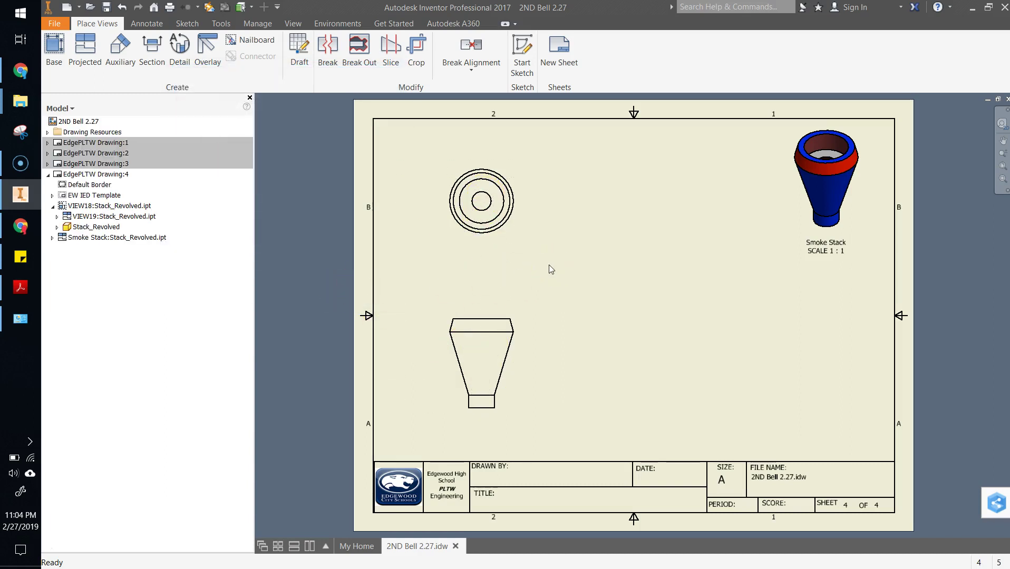
Create a full 1:1 section view of the stack along the front view's vertical centreline and place it to the right of that view.
{"action": "left_click", "coordinate": [152, 50]}
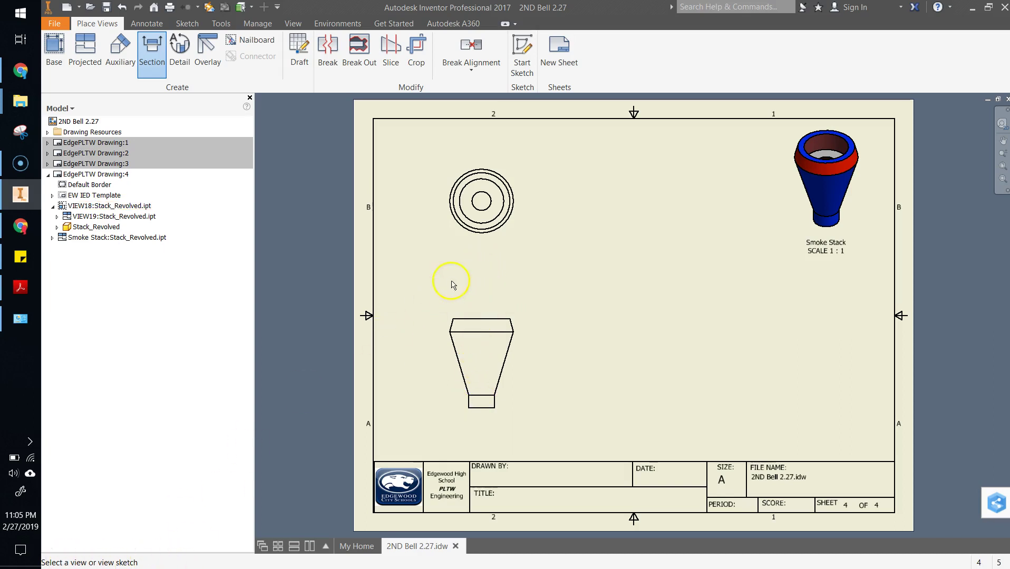
{"action": "left_click", "coordinate": [491, 299]}
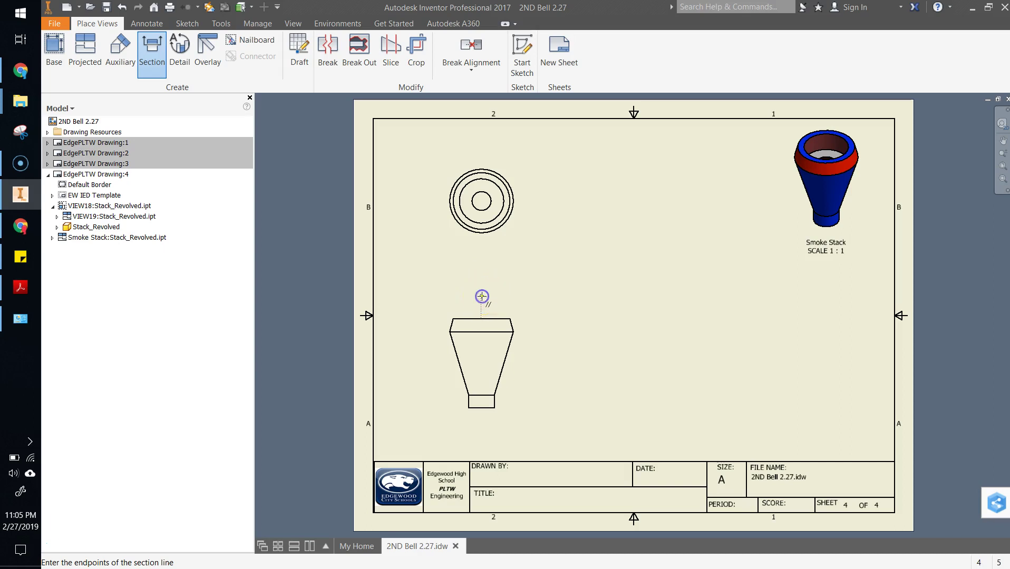
{"action": "left_click", "coordinate": [480, 423]}
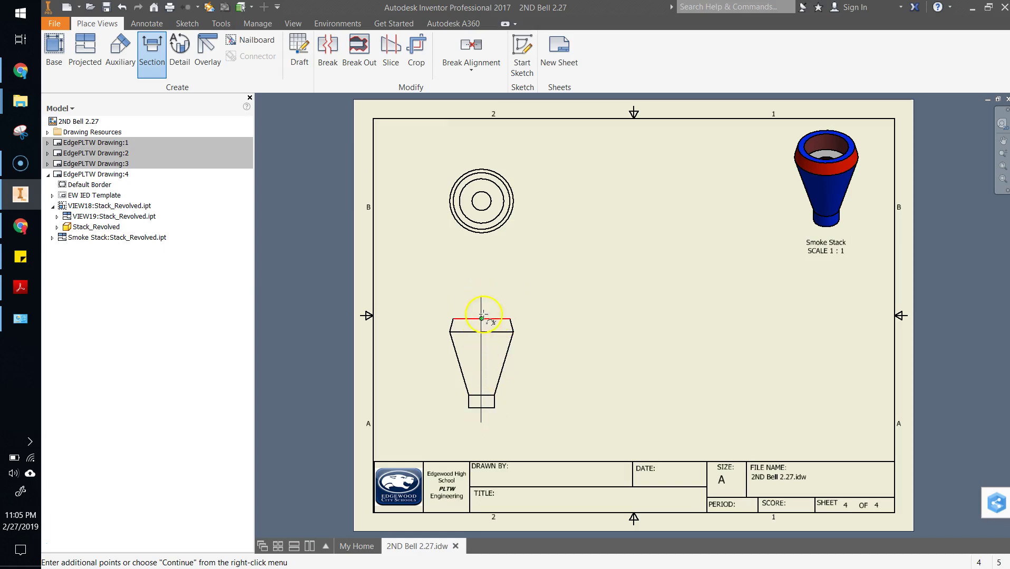
{"action": "right_click", "coordinate": [424, 352]}
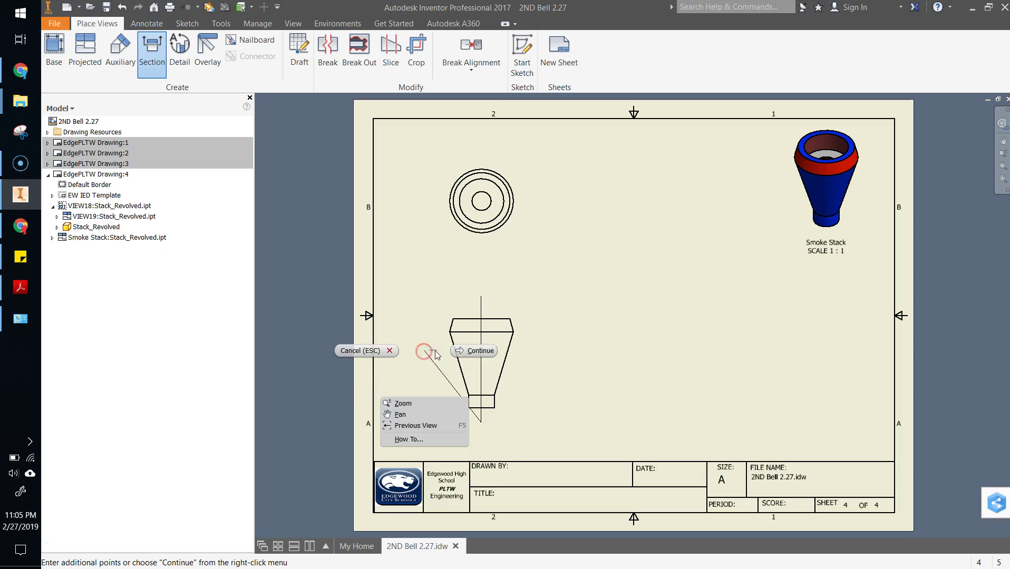
{"action": "left_click", "coordinate": [466, 350]}
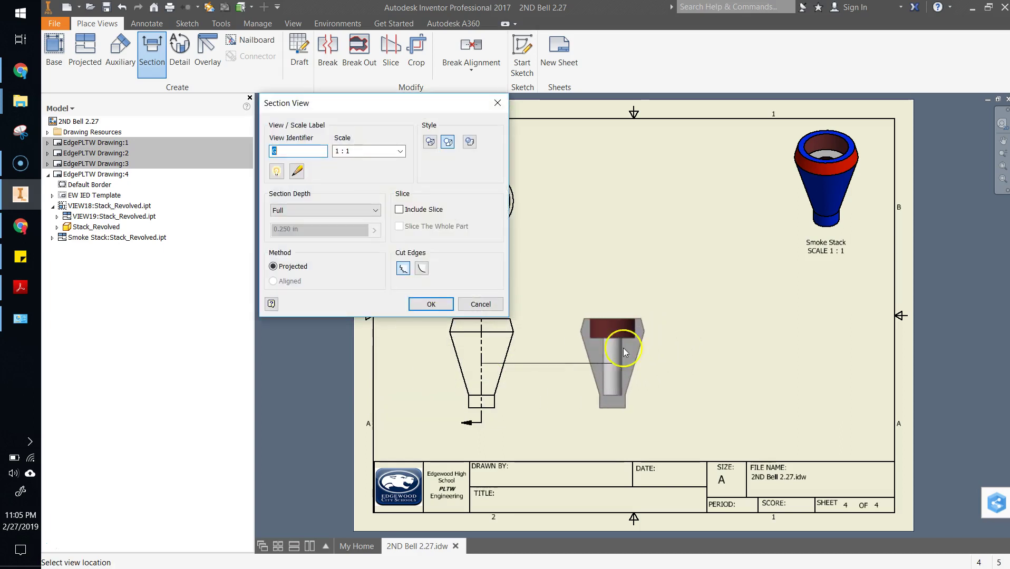
{"action": "left_click", "coordinate": [651, 349]}
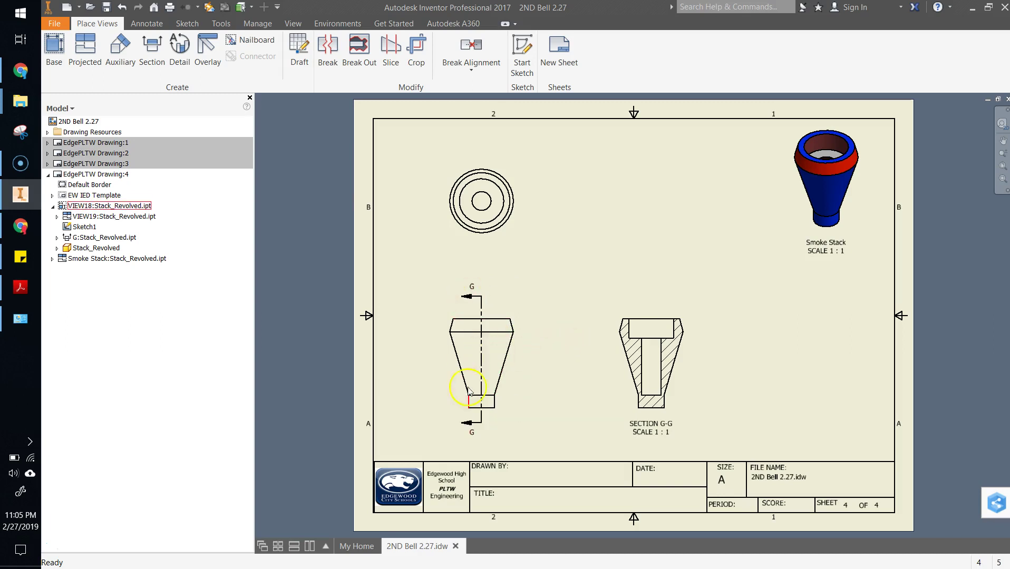
{"action": "left_click_drag", "start_coordinate": [481, 289], "coordinate": [483, 422]}
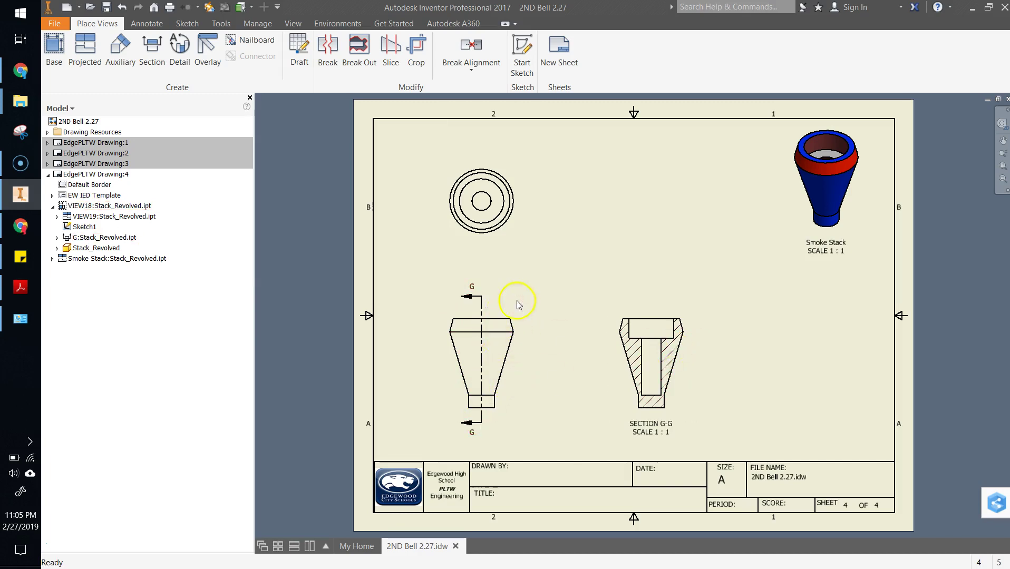
Try to create a half section of the stack's top view with an L-shaped cut from its right side through the centre to below.
{"action": "key", "text": "alt+Tab"}
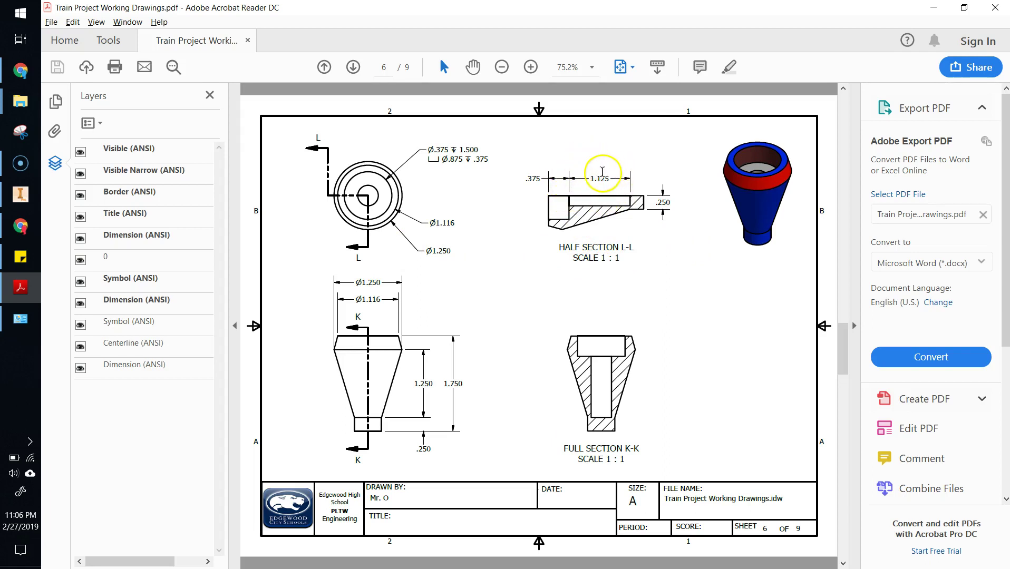
{"action": "key", "text": "alt+Tab"}
{"action": "left_click", "coordinate": [145, 51]}
{"action": "left_click", "coordinate": [503, 164]}
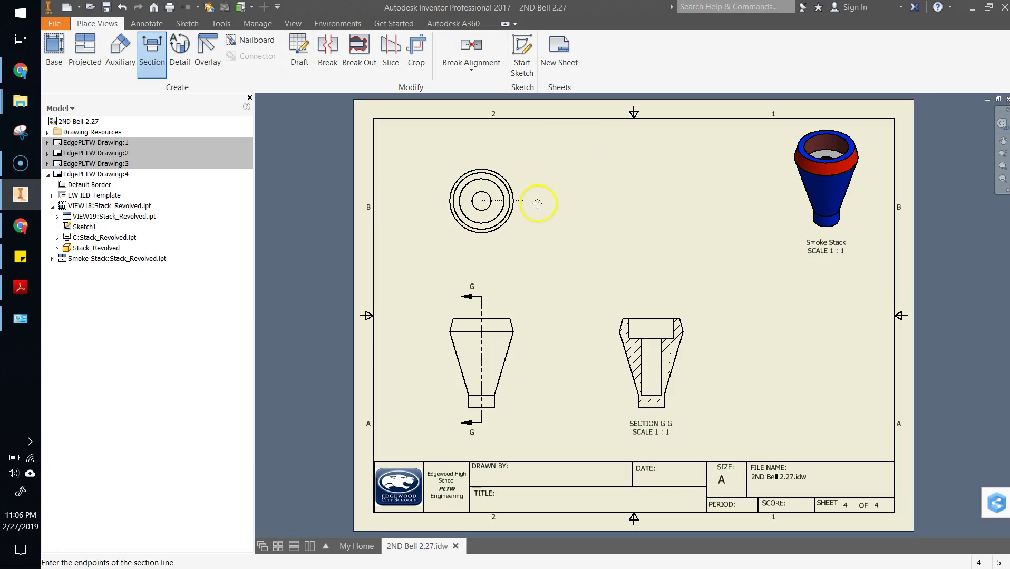
{"action": "left_click", "coordinate": [539, 202]}
{"action": "left_click", "coordinate": [481, 201]}
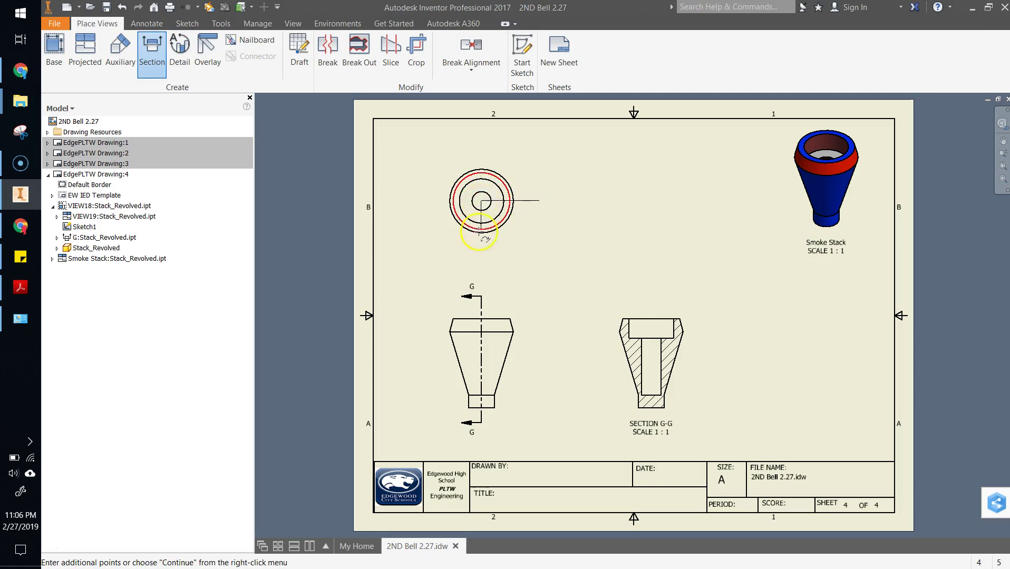
{"action": "left_click", "coordinate": [483, 253]}
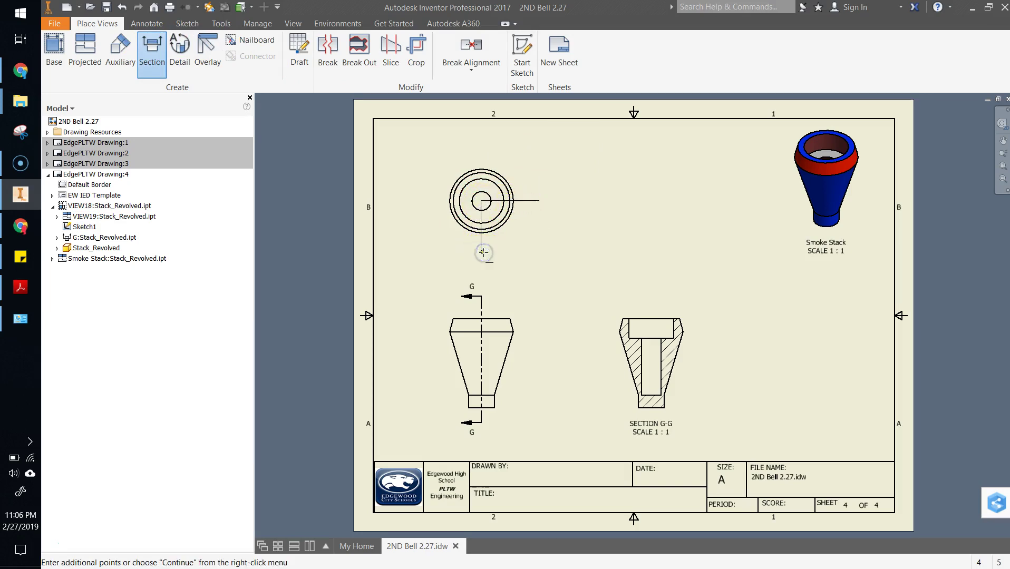
{"action": "right_click", "coordinate": [454, 247]}
{"action": "left_click", "coordinate": [428, 297]}
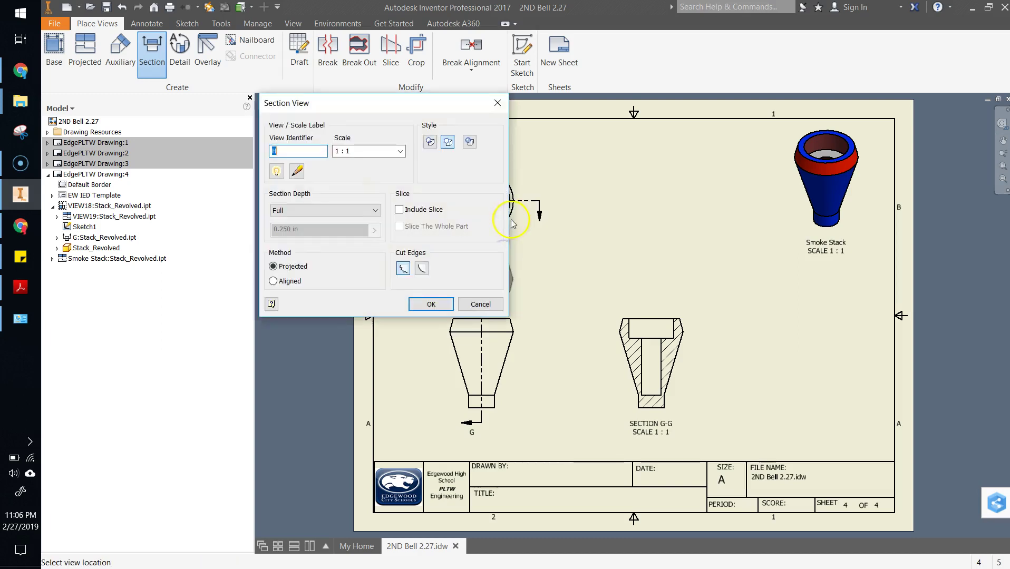
{"action": "left_click_drag", "start_coordinate": [457, 104], "coordinate": [359, 99]}
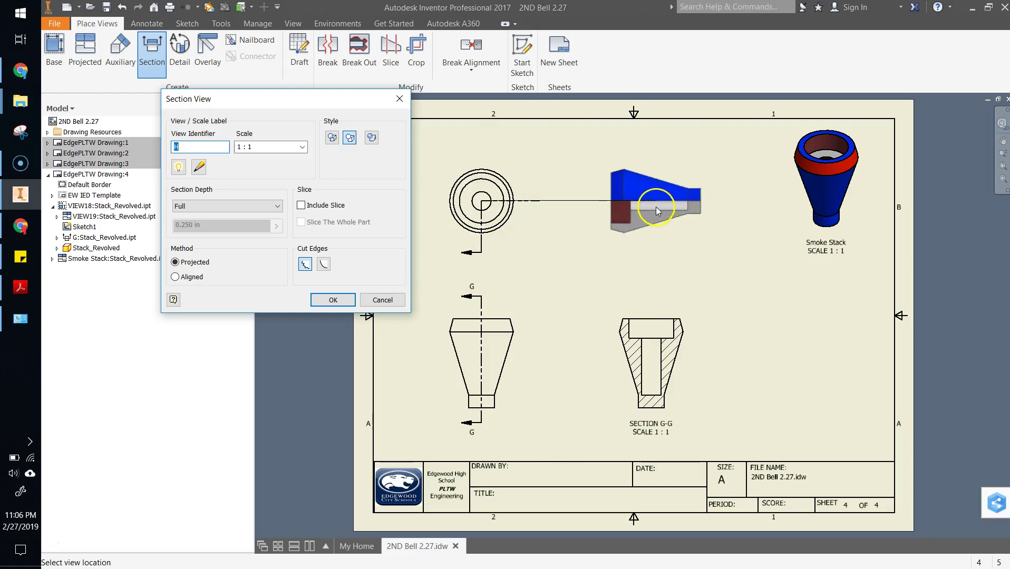
{"action": "left_click", "coordinate": [655, 206]}
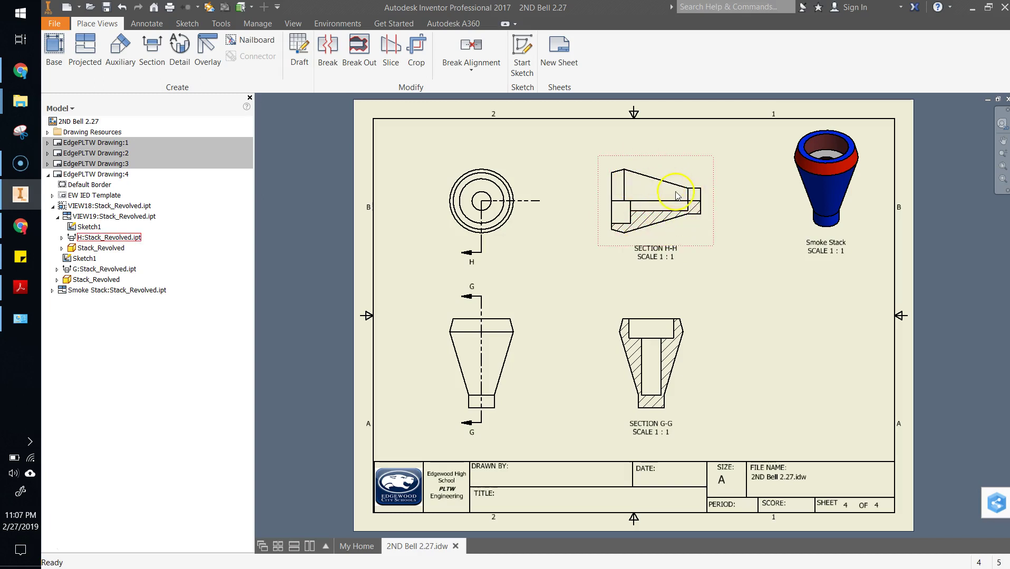
Compare the top view's section with the smoke stack page in Acrobat Reader and undo that section view in Inventor.
{"action": "key", "text": "alt+Tab"}
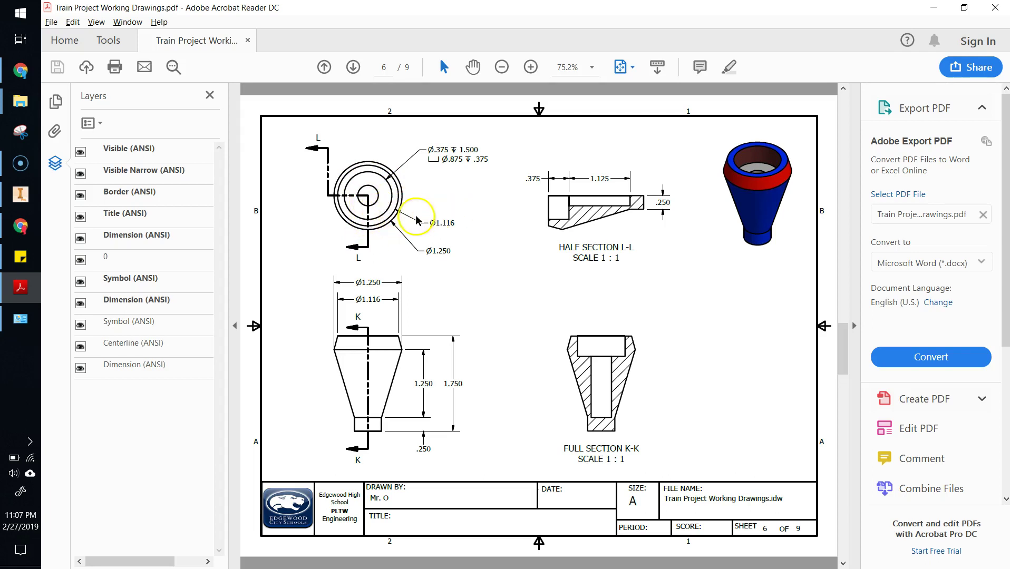
{"action": "key", "text": "alt+Tab"}
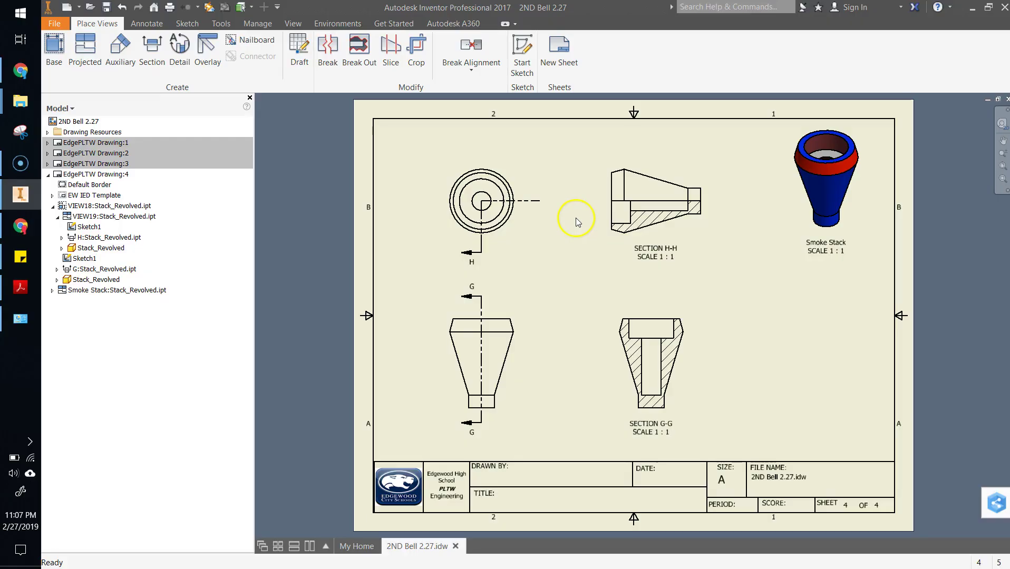
{"action": "key", "text": "ctrl+z"}
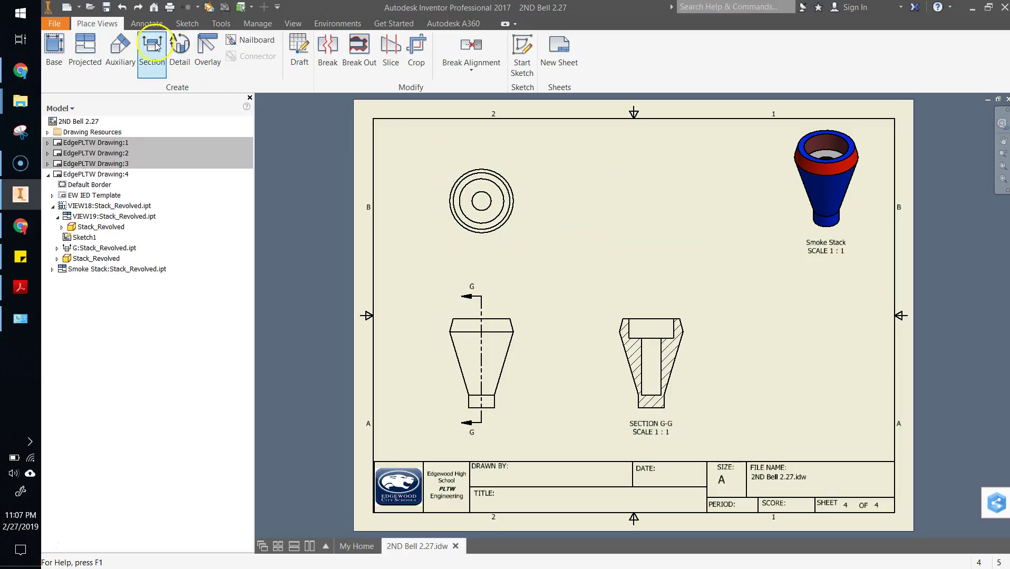
Create a 1:1 half section beside the stack's top view, cutting from below to the centre, left past the edge and up.
{"action": "left_click", "coordinate": [152, 48]}
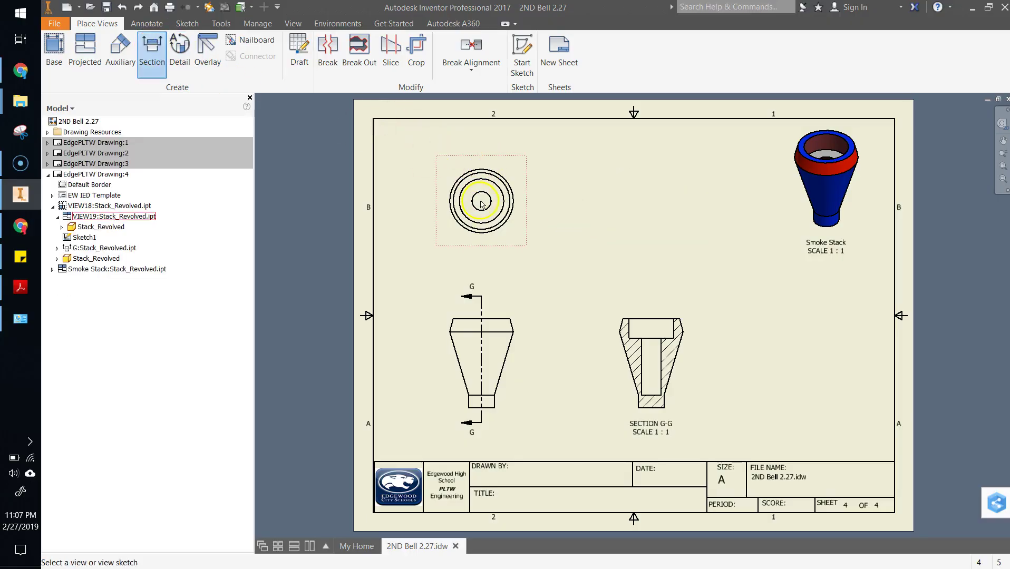
{"action": "left_click", "coordinate": [492, 156]}
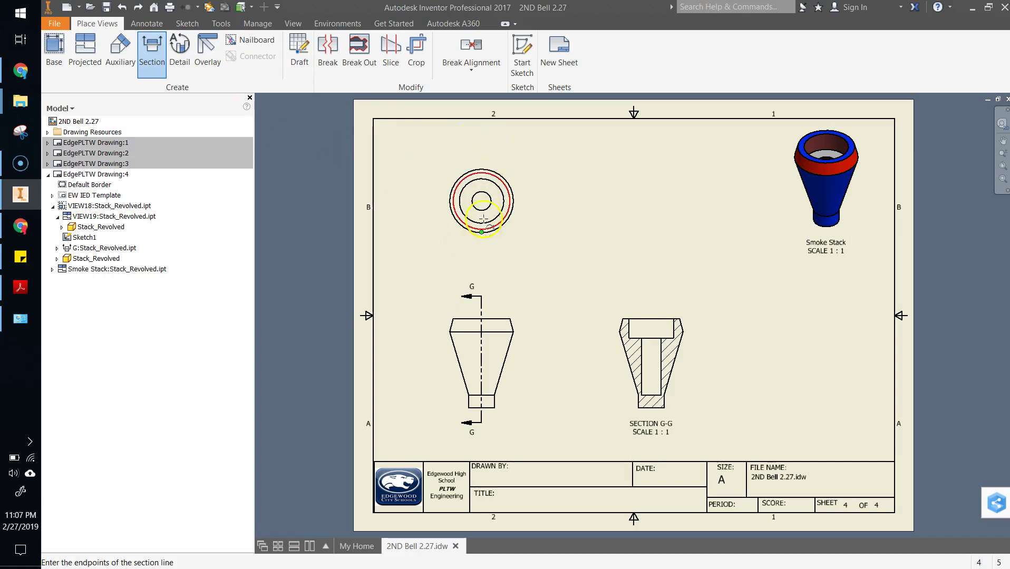
{"action": "left_click", "coordinate": [481, 253]}
{"action": "left_click", "coordinate": [482, 200]}
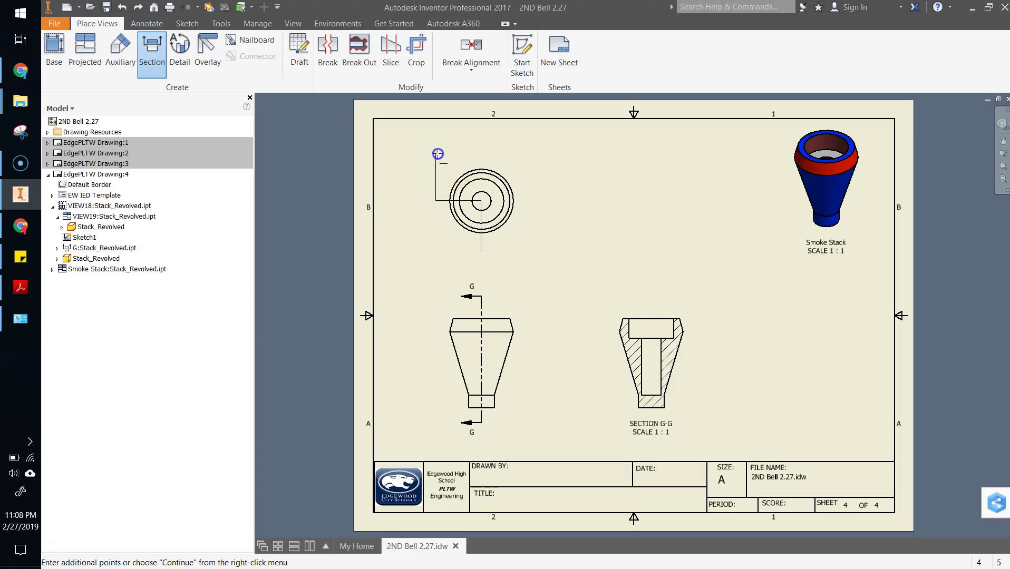
{"action": "left_click", "coordinate": [438, 154]}
{"action": "right_click", "coordinate": [473, 153]}
{"action": "left_click", "coordinate": [531, 151]}
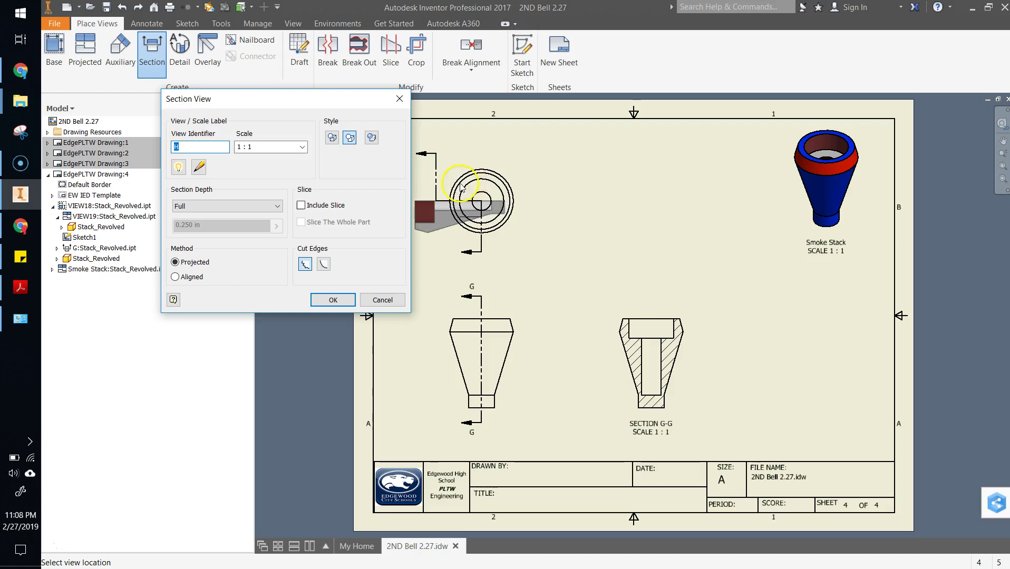
{"action": "left_click", "coordinate": [649, 208]}
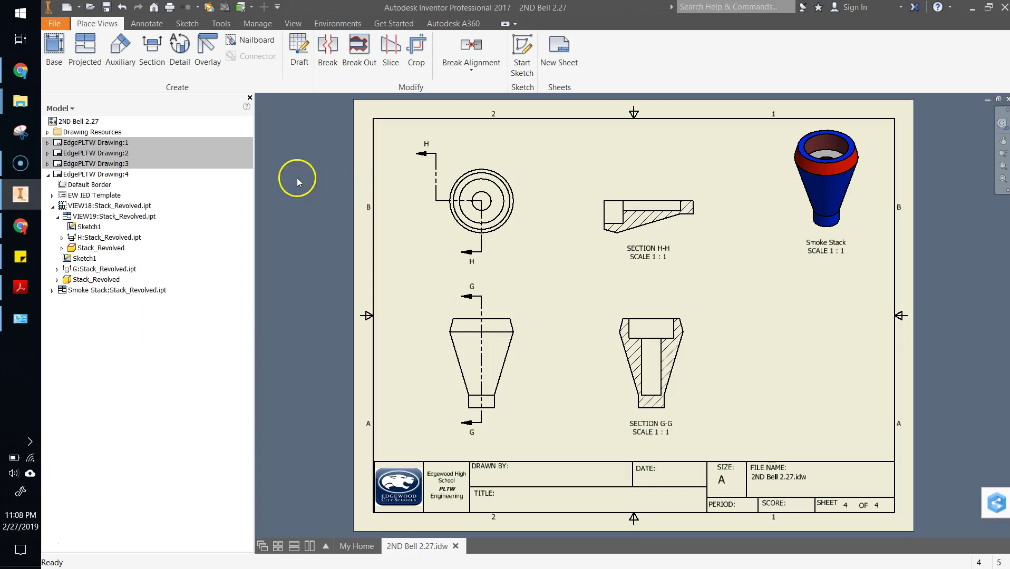
Review the other part sheets in the Train Project Working Drawings PDF in Acrobat Reader, including the axle peg, linkage, wheel and train body.
{"action": "key", "text": "alt+Tab"}
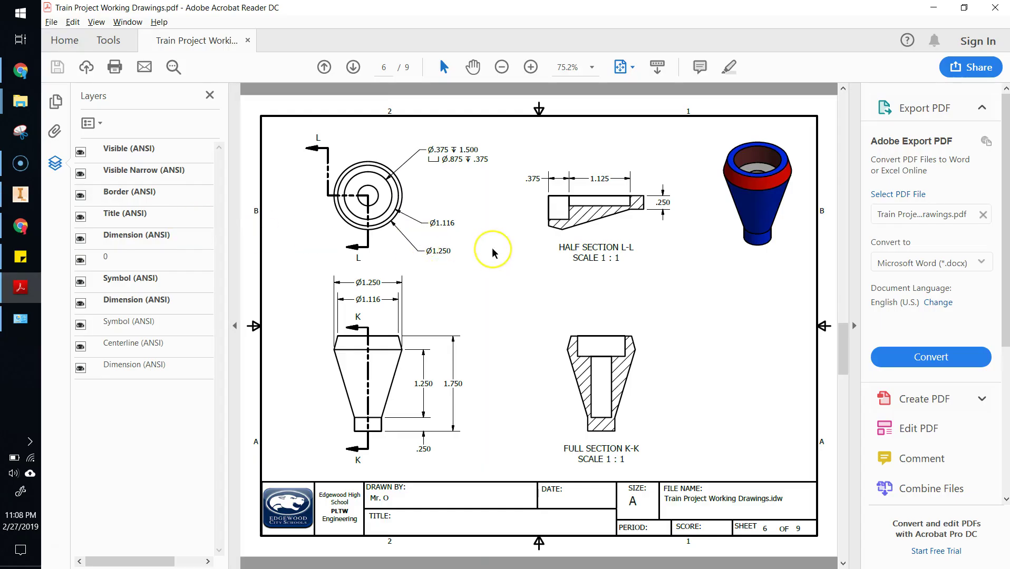
{"action": "scroll", "coordinate": [494, 251], "scroll_direction": "down", "scroll_amount": 1}
{"action": "scroll", "coordinate": [493, 253], "scroll_direction": "down", "scroll_amount": 1}
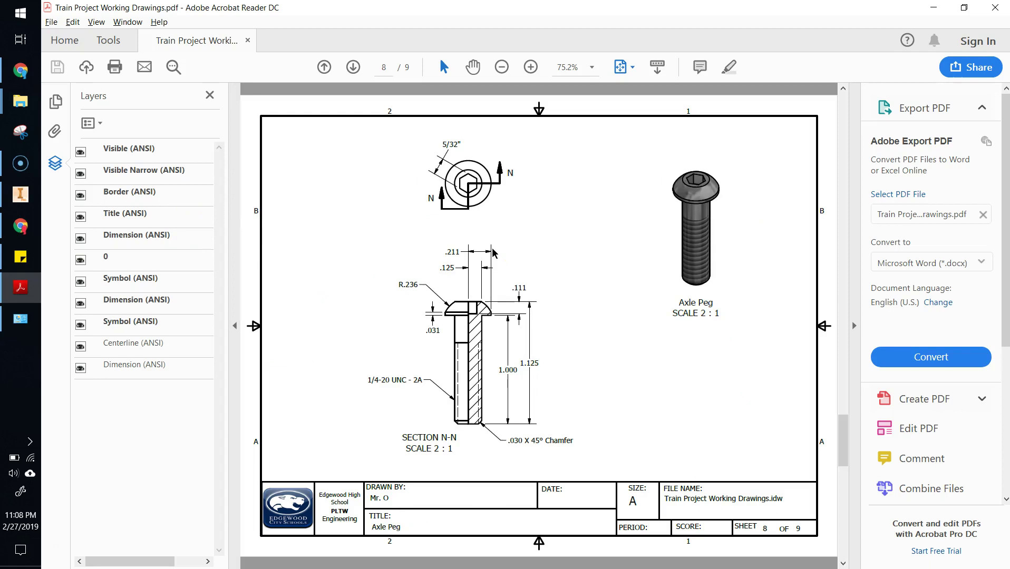
{"action": "scroll", "coordinate": [495, 253], "scroll_direction": "down", "scroll_amount": 1}
{"action": "scroll", "coordinate": [495, 253], "scroll_direction": "up", "scroll_amount": 1}
{"action": "scroll", "coordinate": [494, 253], "scroll_direction": "up", "scroll_amount": 1}
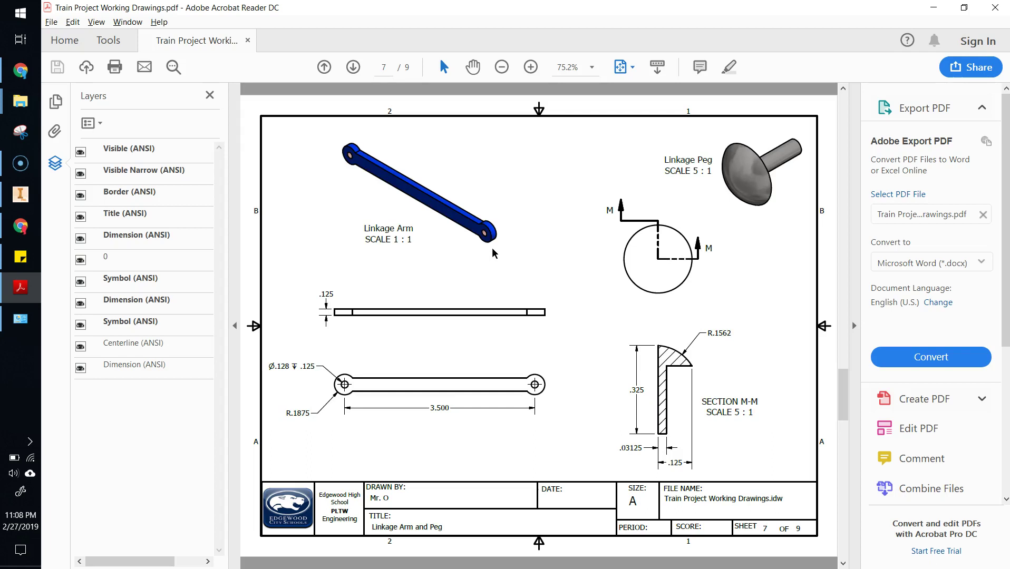
{"action": "scroll", "coordinate": [492, 247], "scroll_direction": "up", "scroll_amount": 3}
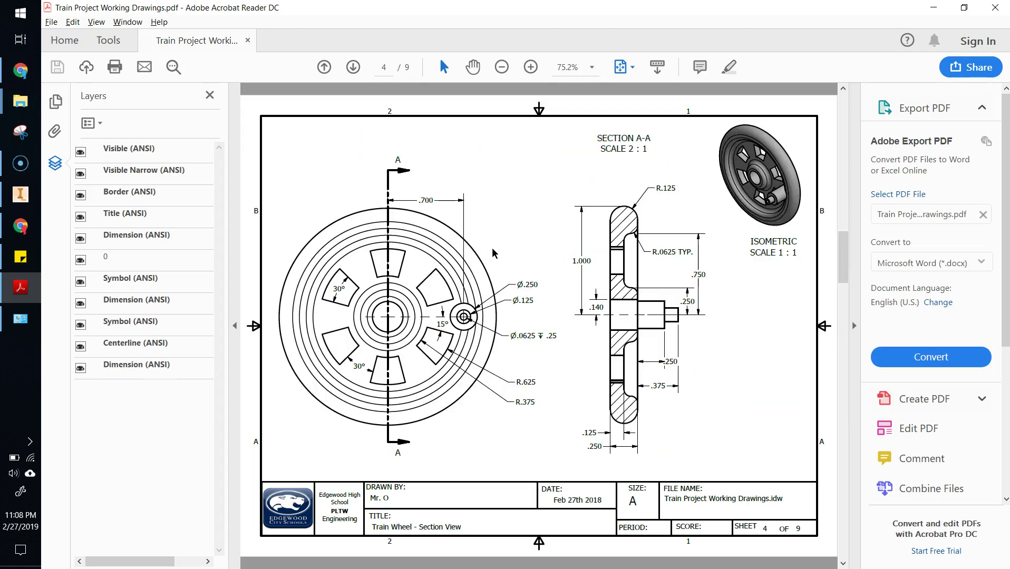
{"action": "scroll", "coordinate": [492, 247], "scroll_direction": "up", "scroll_amount": 1}
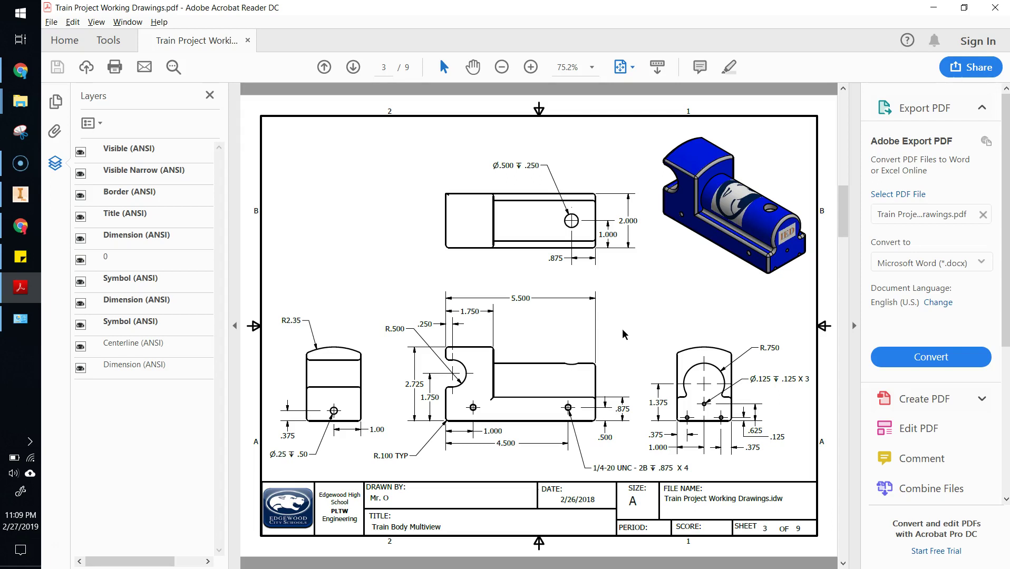
{"action": "scroll", "coordinate": [623, 333], "scroll_direction": "down", "scroll_amount": 2}
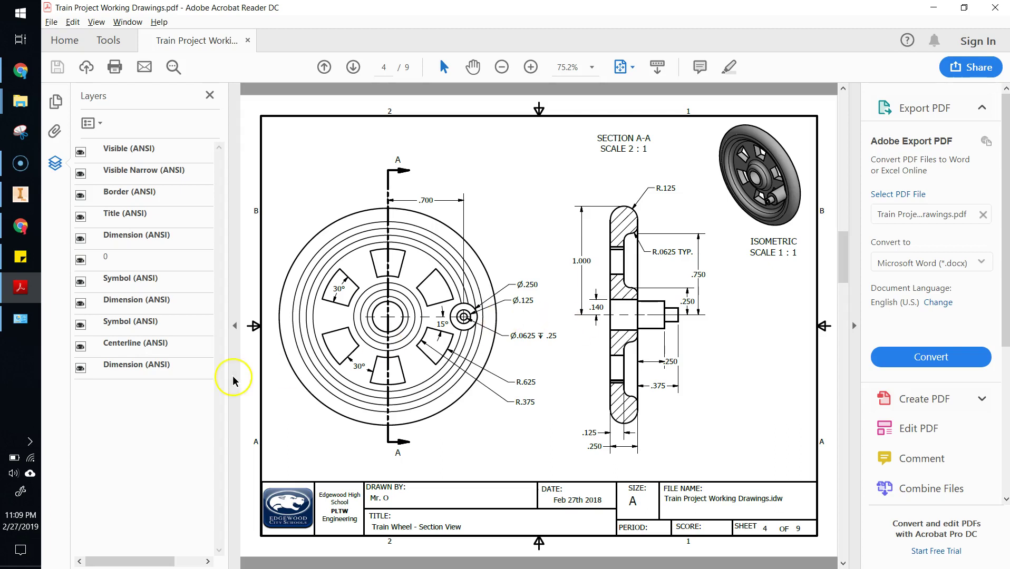
{"action": "left_click", "coordinate": [18, 179]}
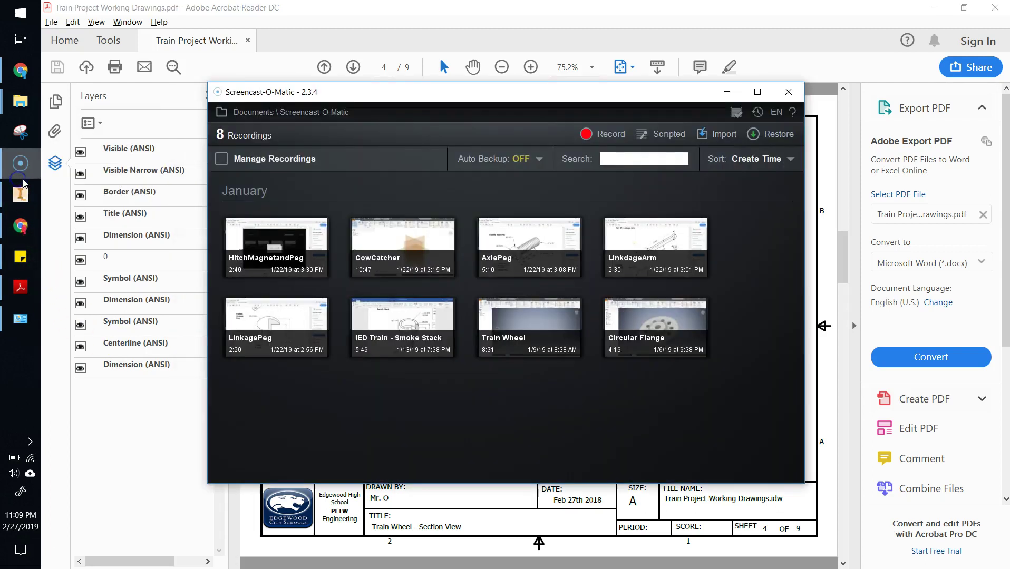